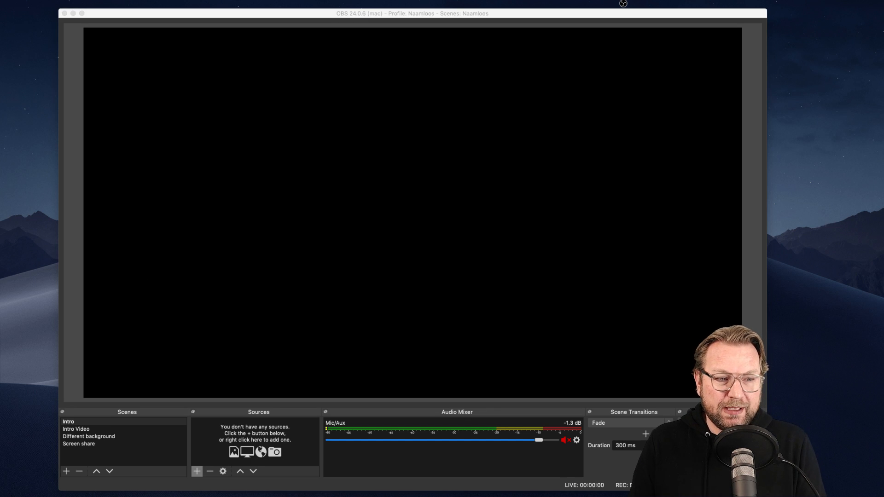
- Add a new scene named New
left_click(73, 388)
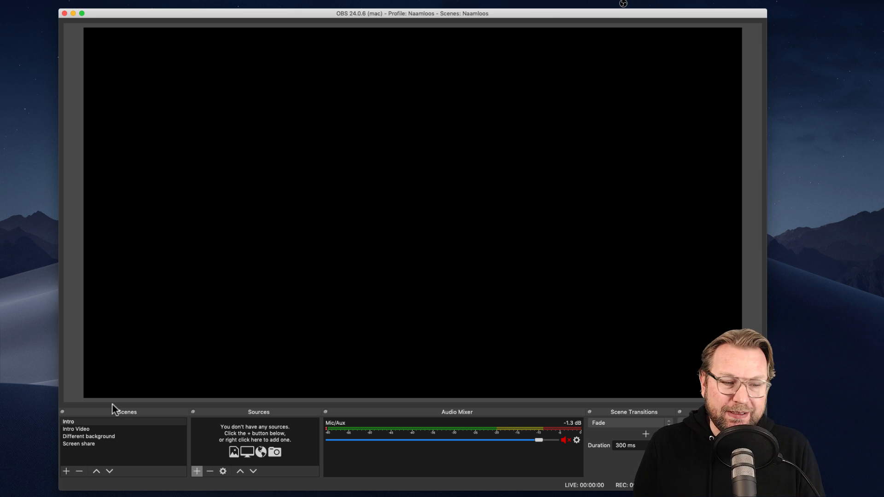
left_click(66, 470)
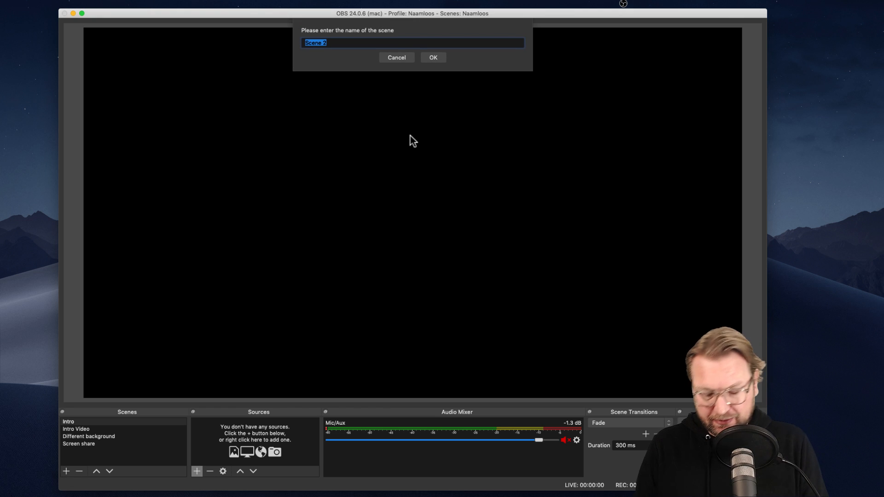
type("New")
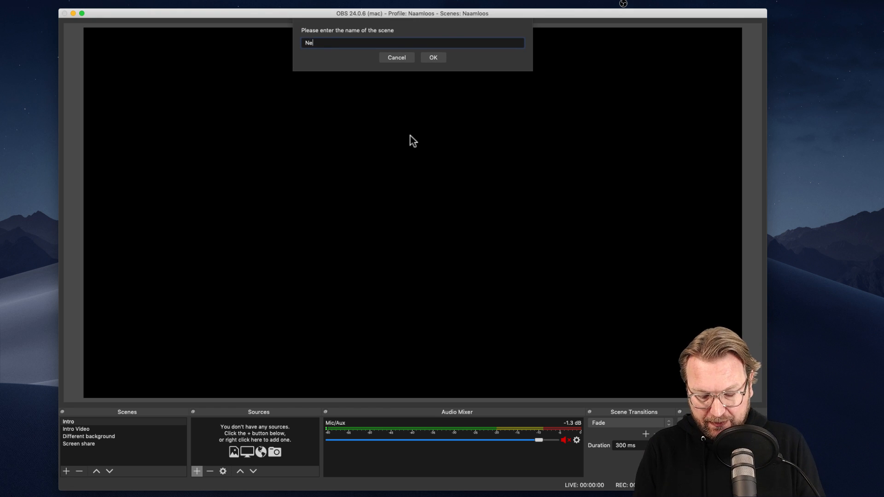
left_click(434, 59)
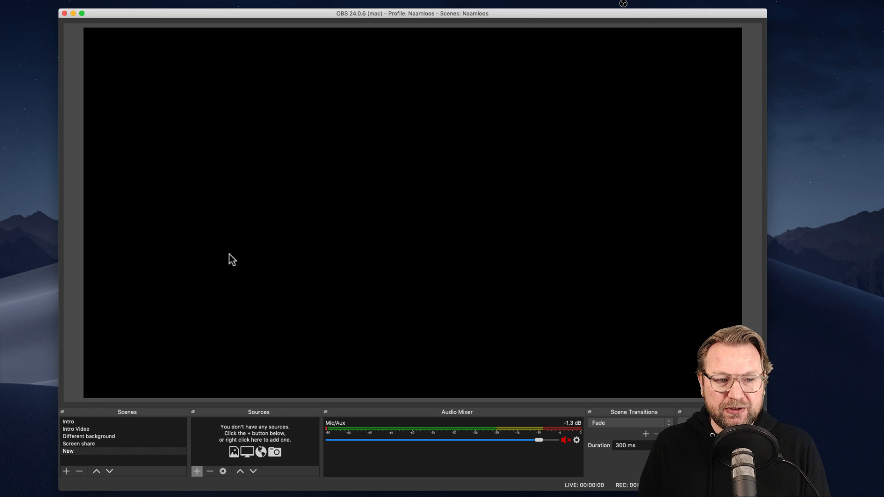
- Add a new video capture device source named Webcam to the Intro scene
left_click(72, 421)
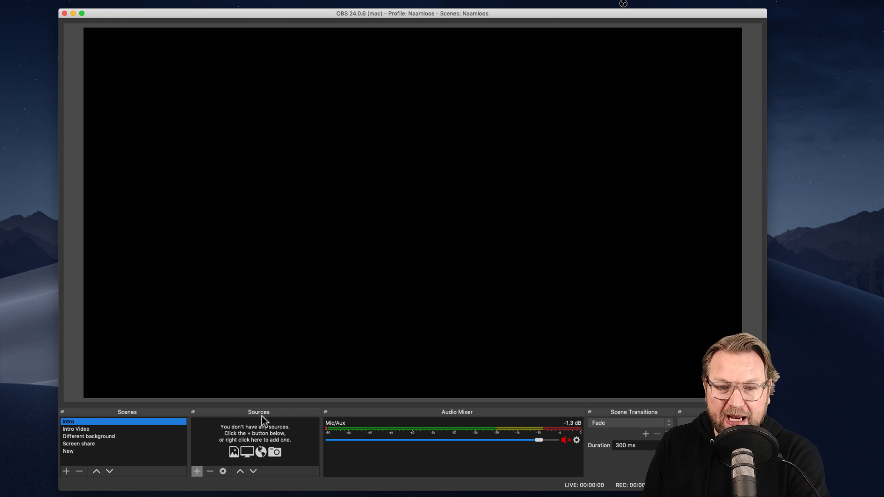
left_click(197, 472)
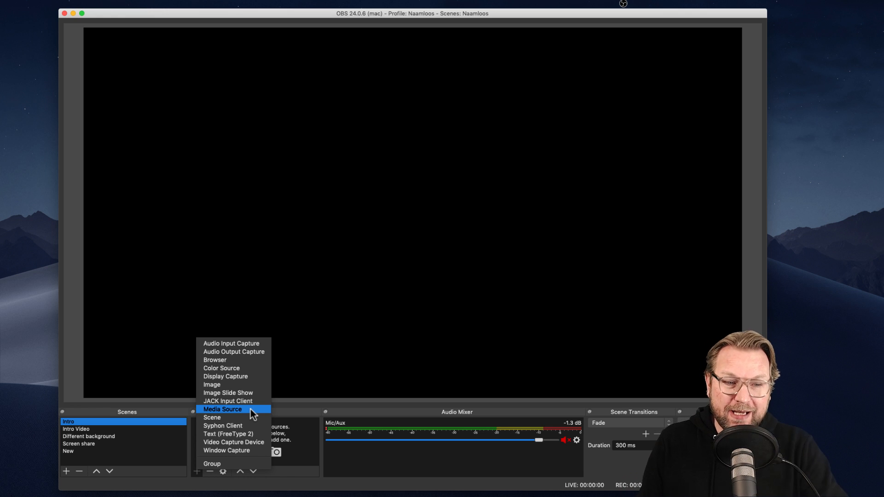
left_click(225, 444)
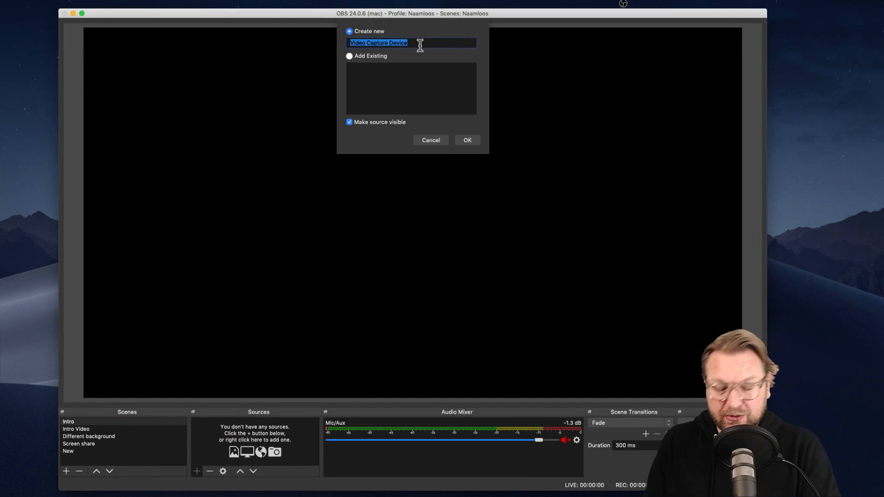
type("Webcam")
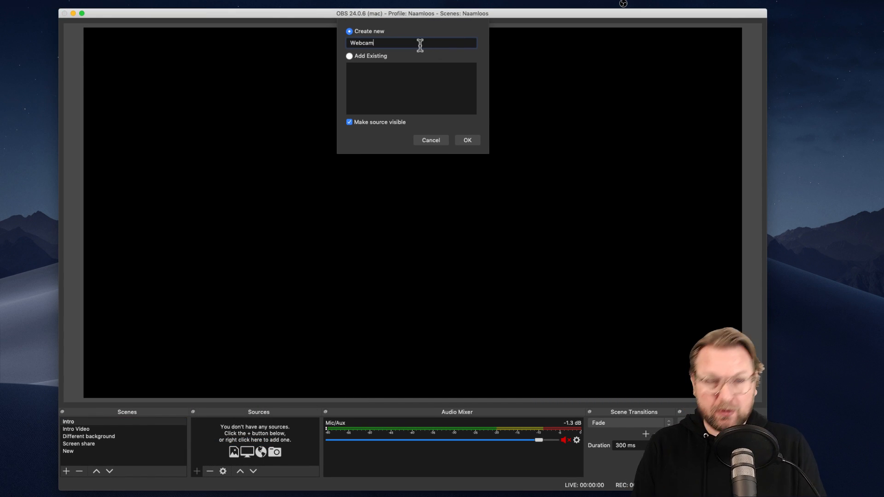
left_click(465, 139)
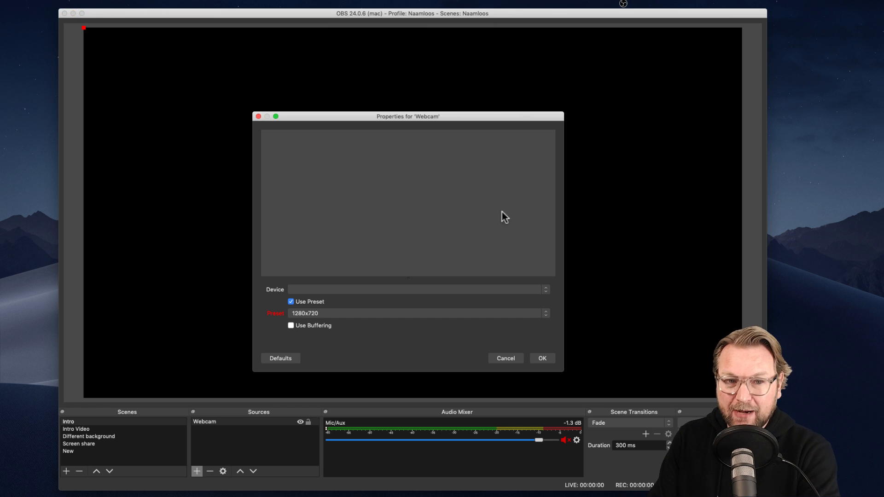
- Set the Webcam source's device to C922 Pro Stream Webcam and its preset to High
left_click(418, 290)
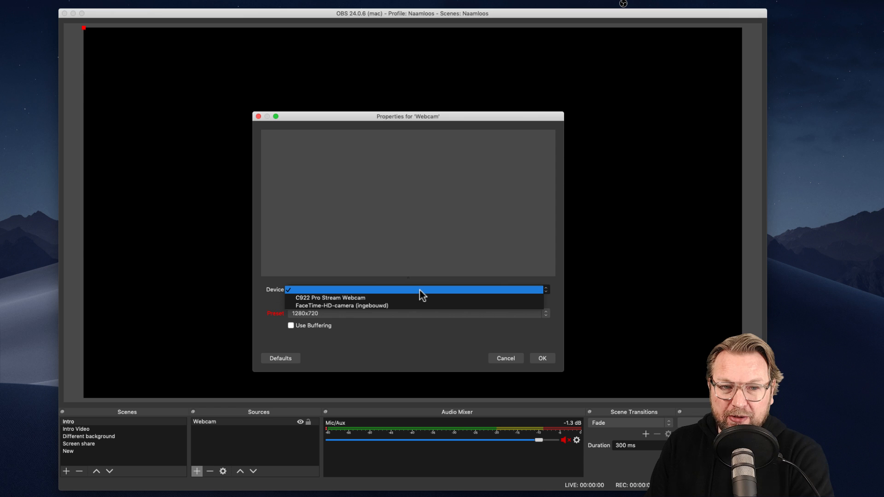
left_click(308, 299)
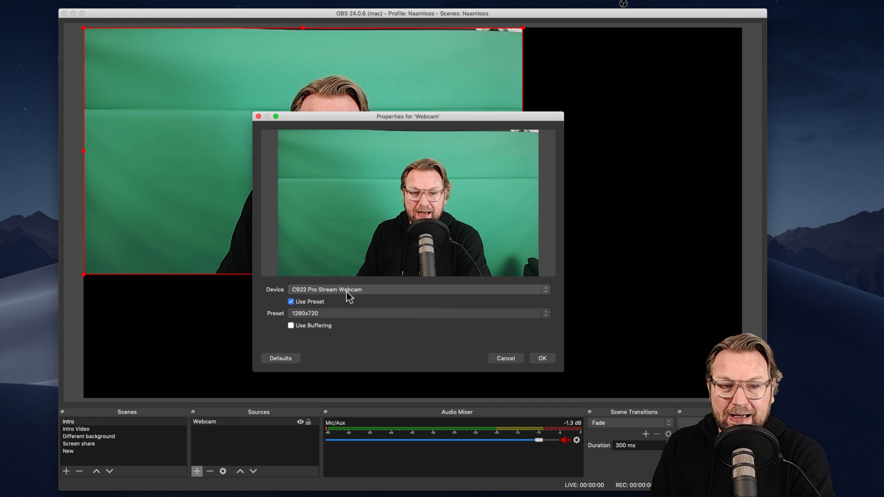
left_click(376, 312)
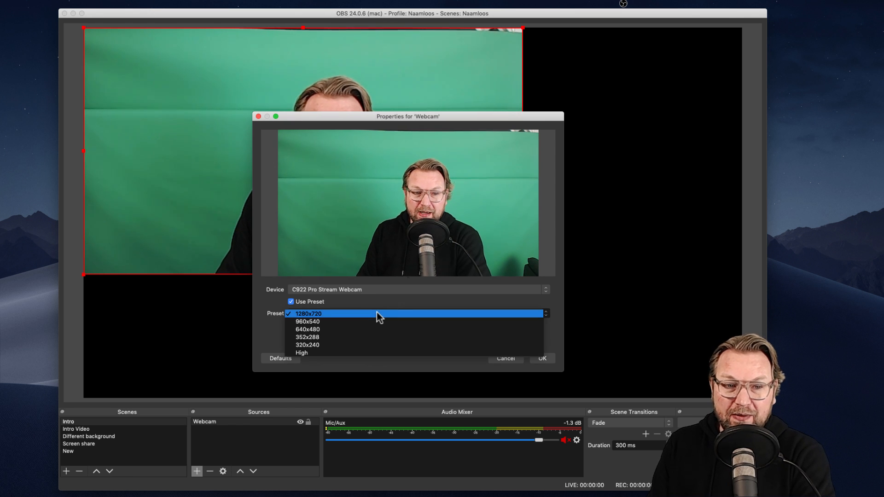
left_click(367, 352)
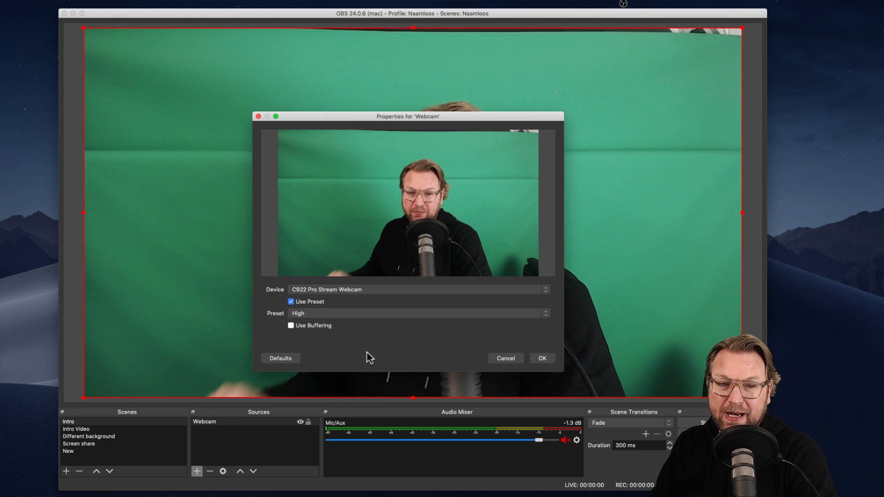
left_click(540, 358)
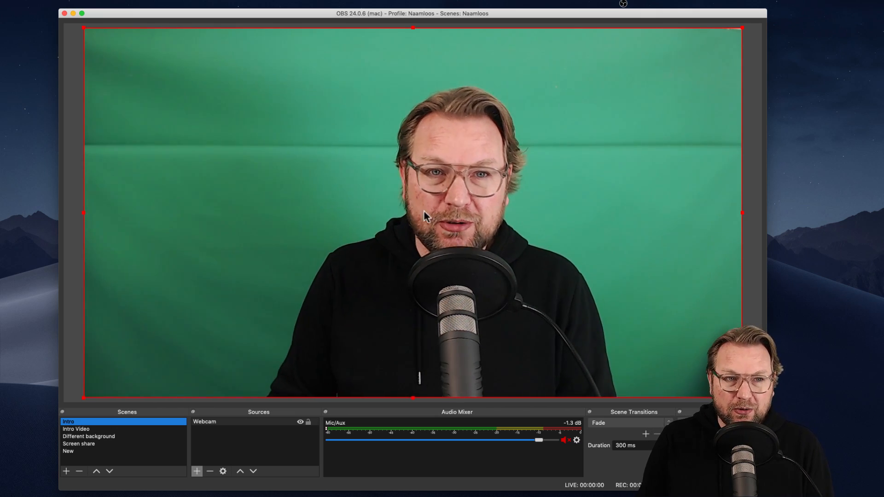
- Crop the webcam picture in the preview on its left, right and top edges, leaving the bottom edge uncropped
left_click(83, 213)
left_click_drag(83, 214, 168, 213)
left_click_drag(742, 212, 691, 223)
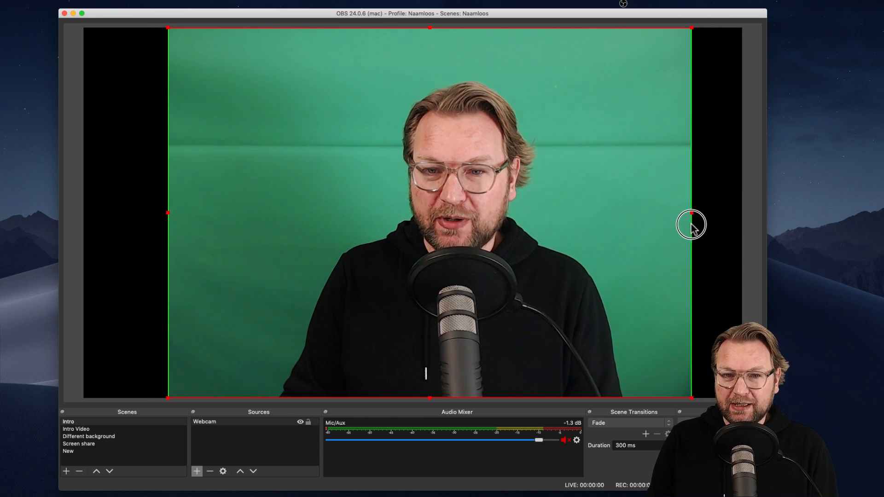
left_click_drag(427, 27, 424, 45)
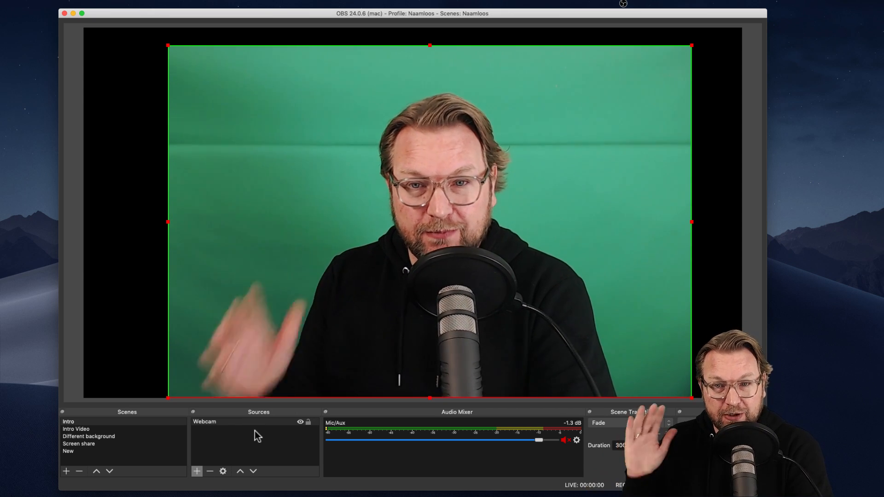
- Add a Chroma Key effect filter to the Webcam source and set its similarity to 428
right_click(206, 426)
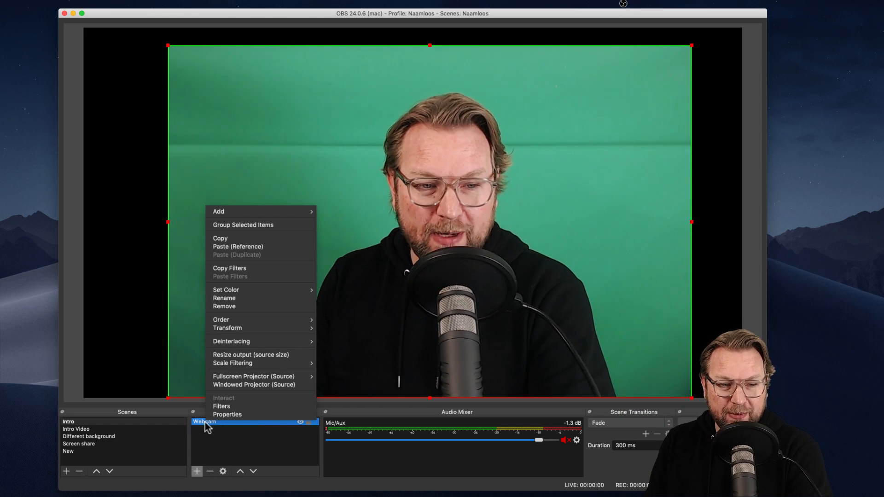
left_click(231, 407)
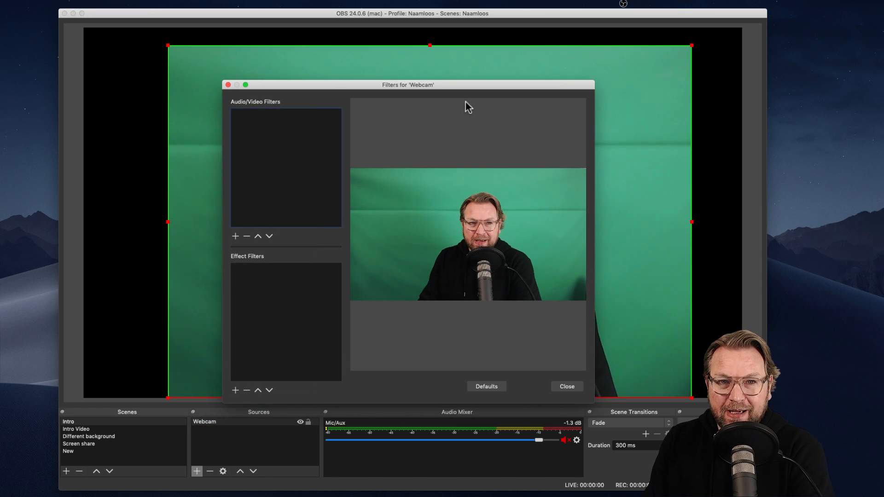
left_click_drag(463, 86, 462, 70)
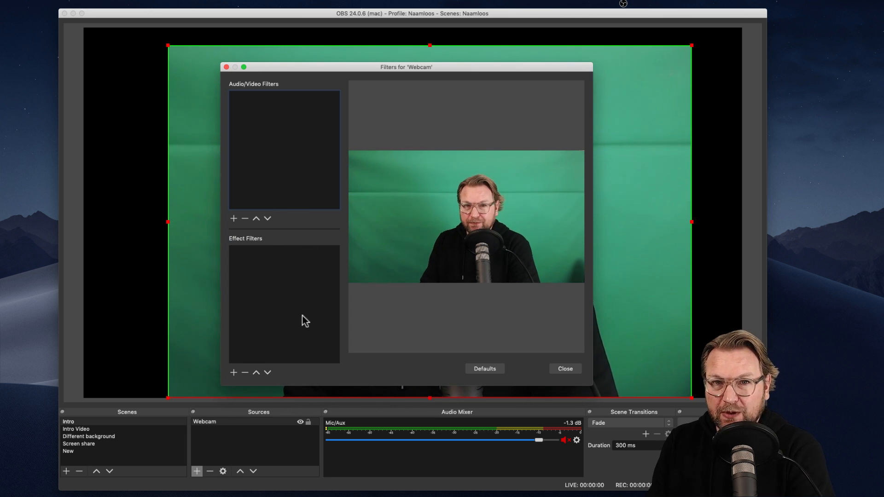
left_click(233, 373)
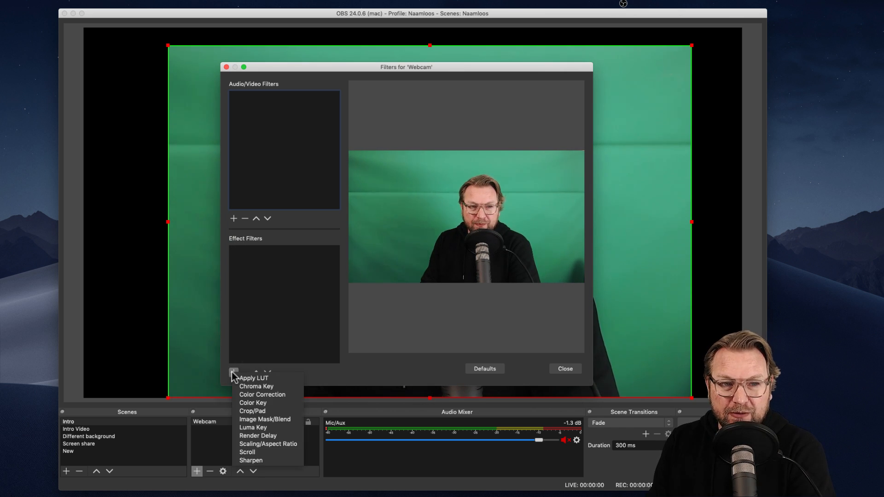
left_click(258, 387)
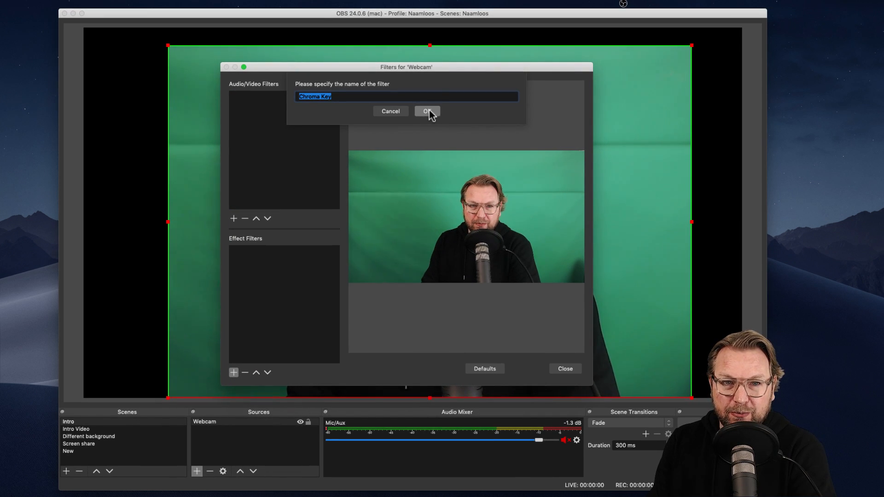
left_click(427, 111)
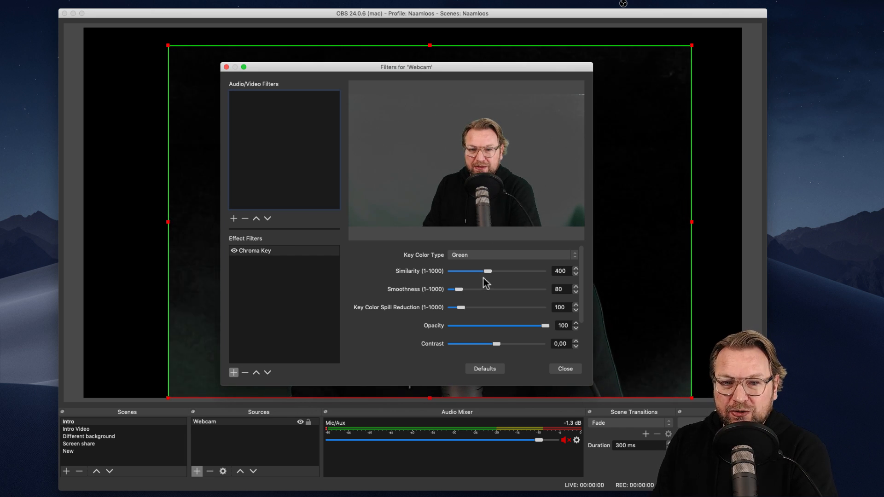
mouse_move(487, 271)
left_mouse_down()
mouse_move(471, 273)
mouse_move(489, 273)
left_mouse_up()
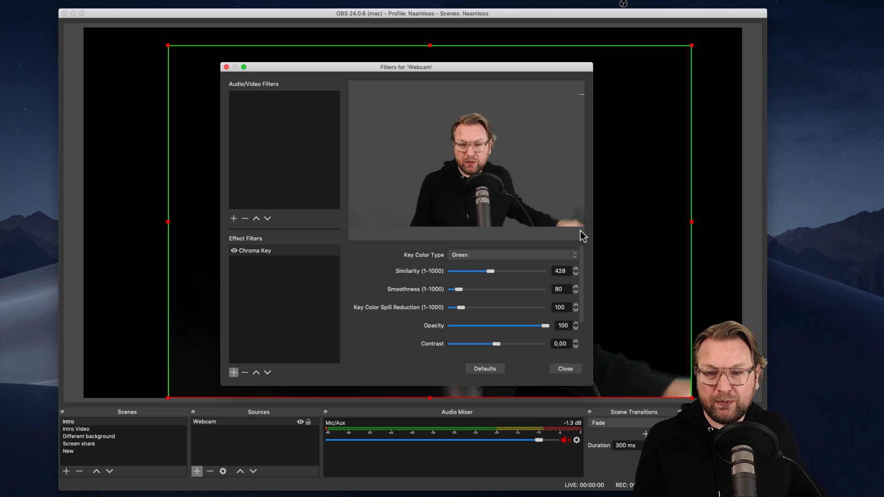
left_click(564, 369)
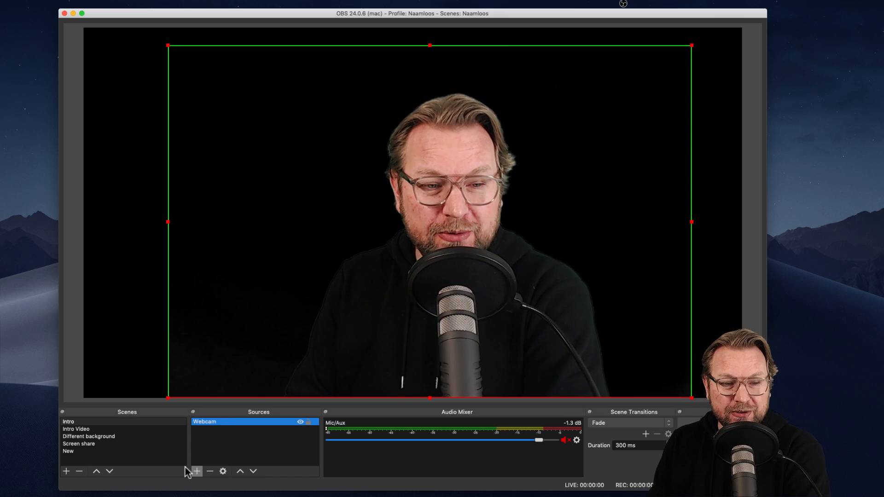
- Add a new image source named Background to the Intro scene
left_click(198, 471)
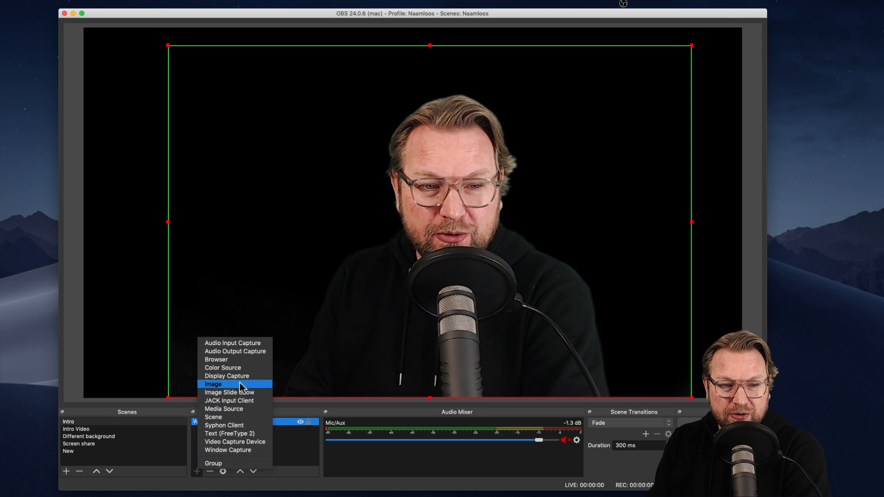
left_click(213, 388)
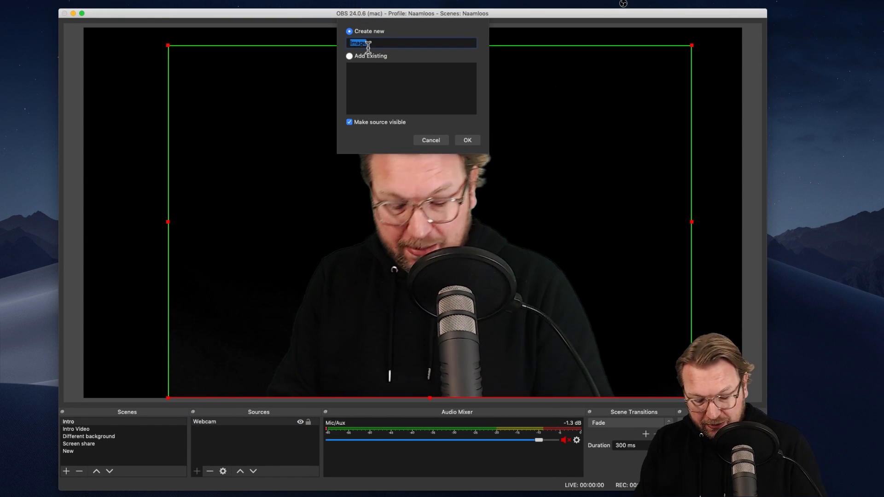
type("Background")
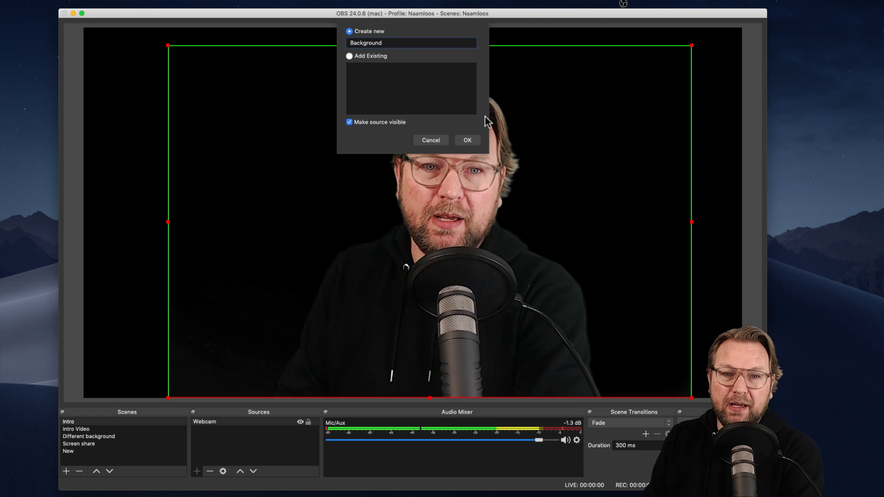
left_click(467, 140)
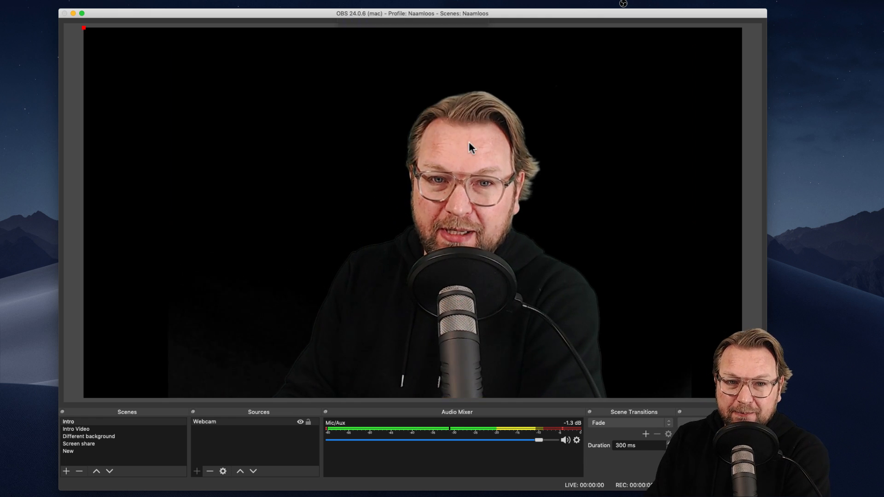
- Load Gradient blue_black.png from the images OBS folder in Downloads as the Background source's image
left_click(533, 292)
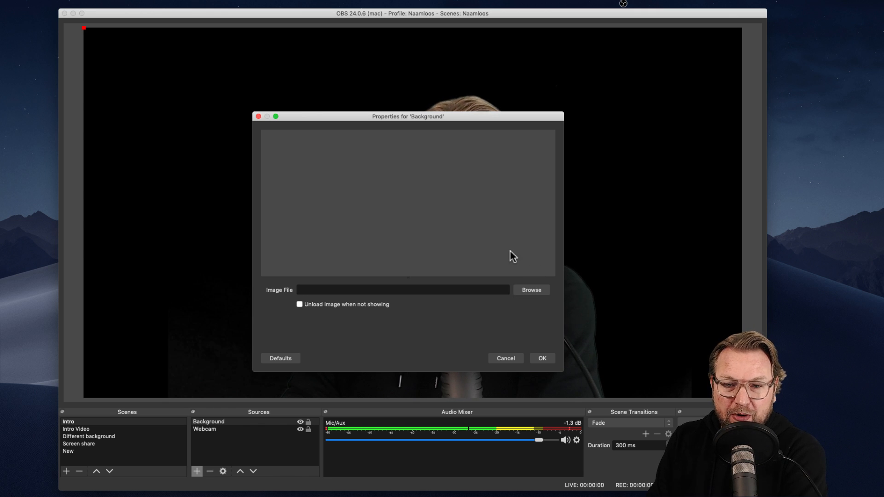
left_click(531, 290)
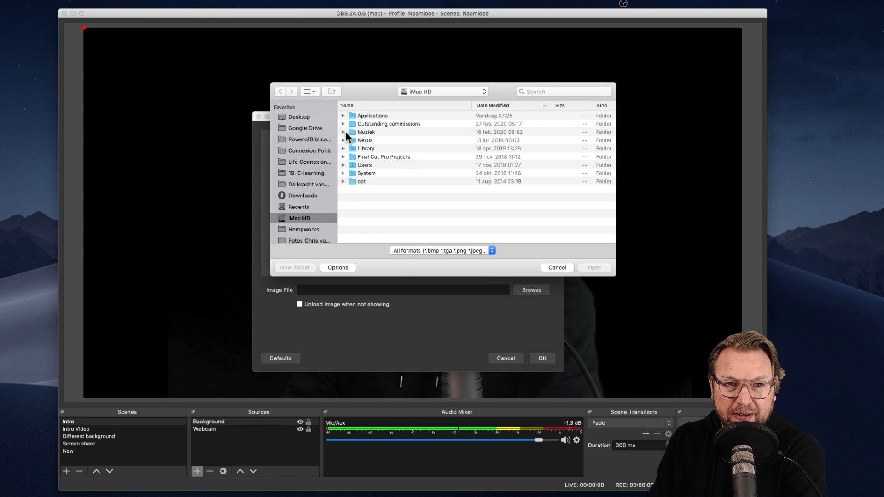
left_click(297, 193)
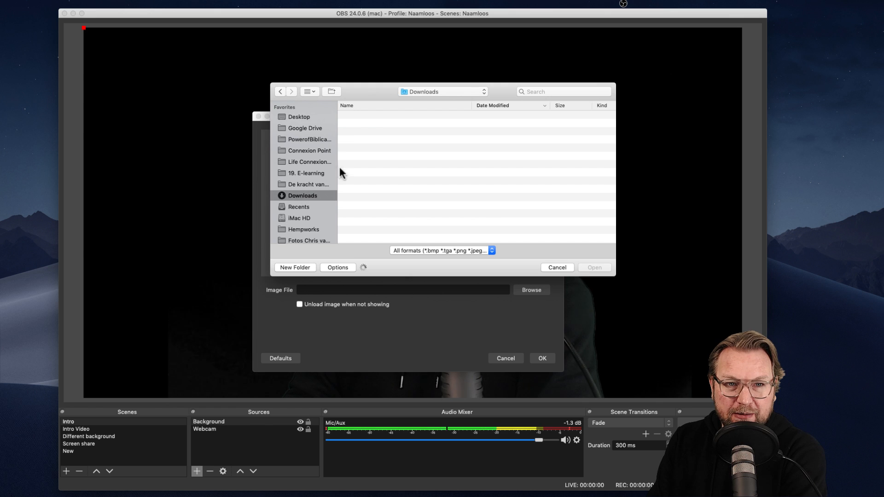
left_click(360, 115)
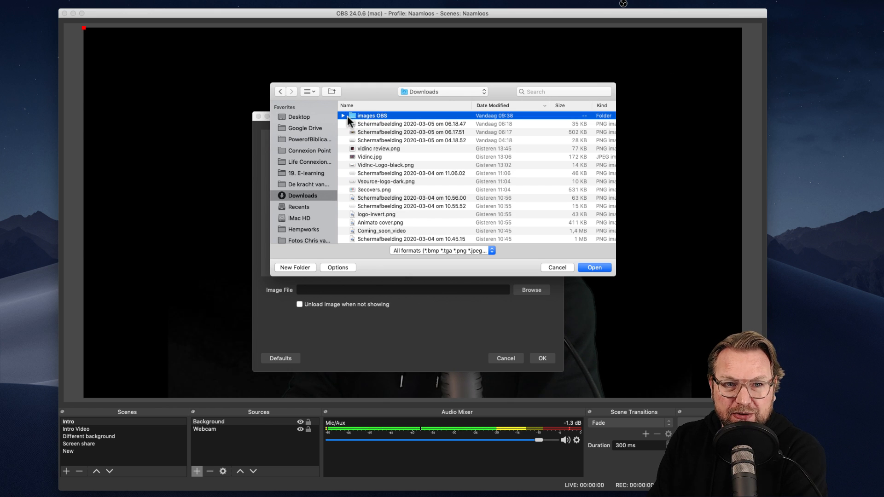
double_click(347, 115)
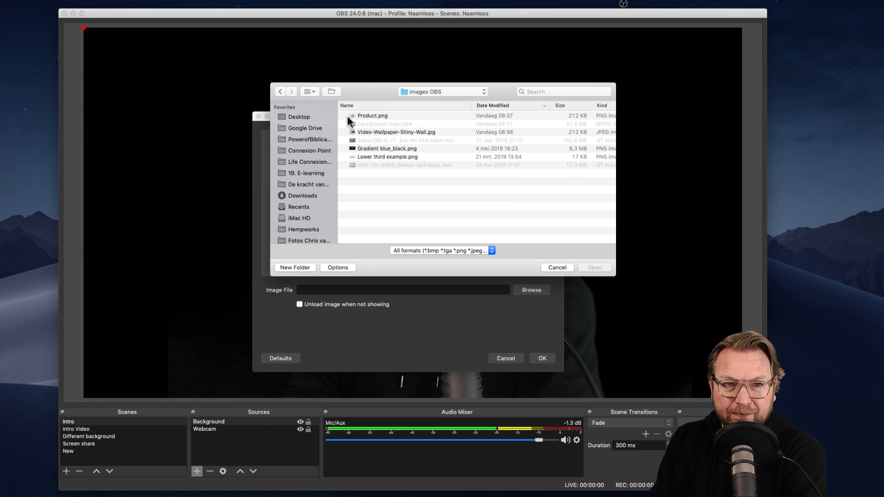
double_click(374, 149)
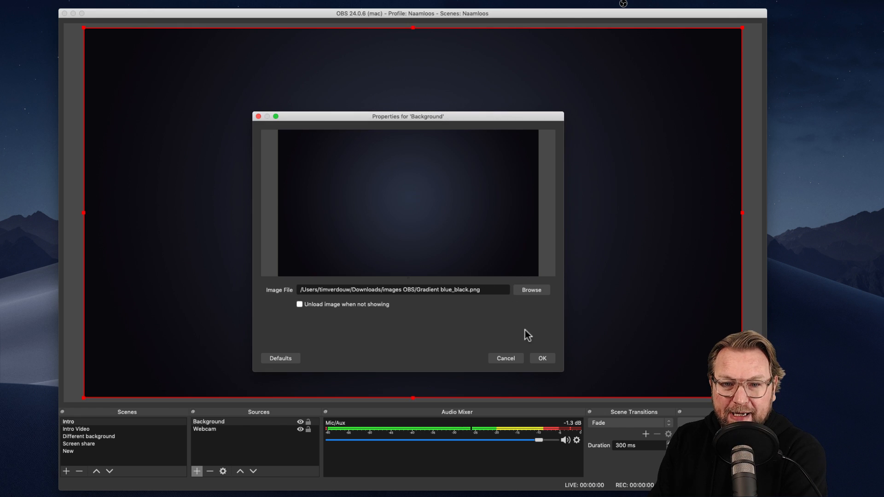
left_click(543, 361)
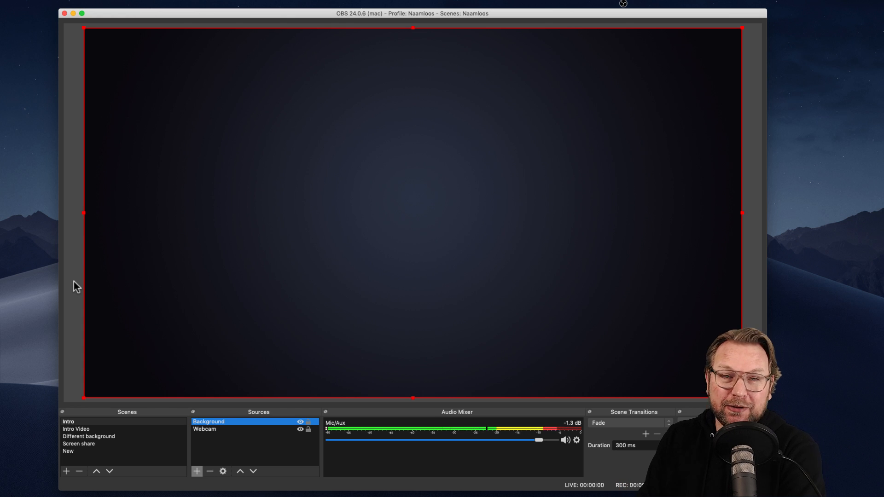
- Reorder the Intro scene's sources so that Background sits below Webcam
left_click(205, 429)
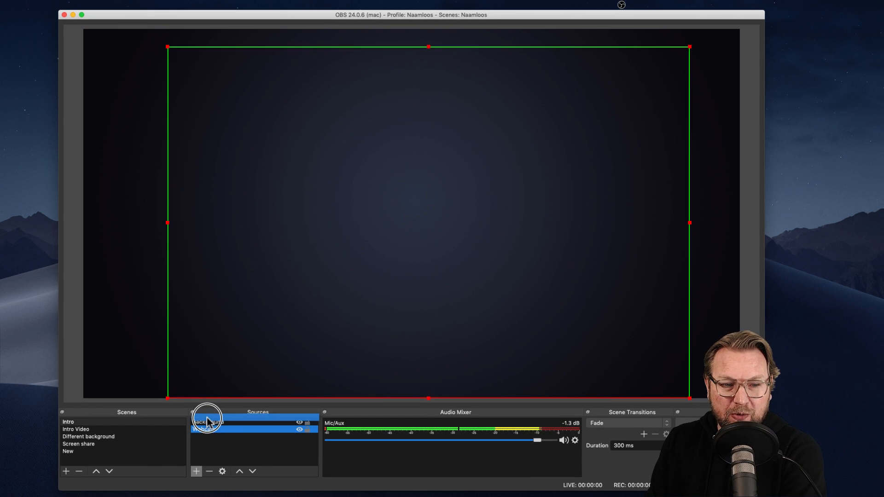
left_click_drag(207, 418, 210, 440)
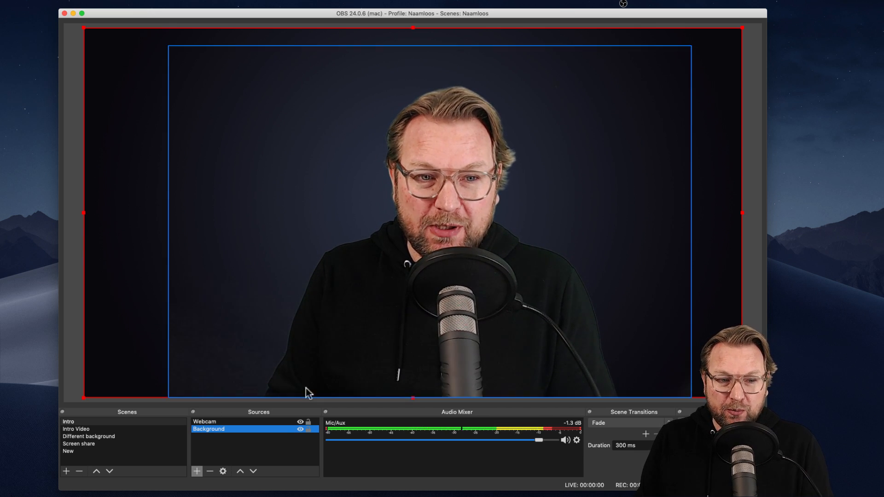
- Add a new media source named video background to the Intro scene
left_click(198, 471)
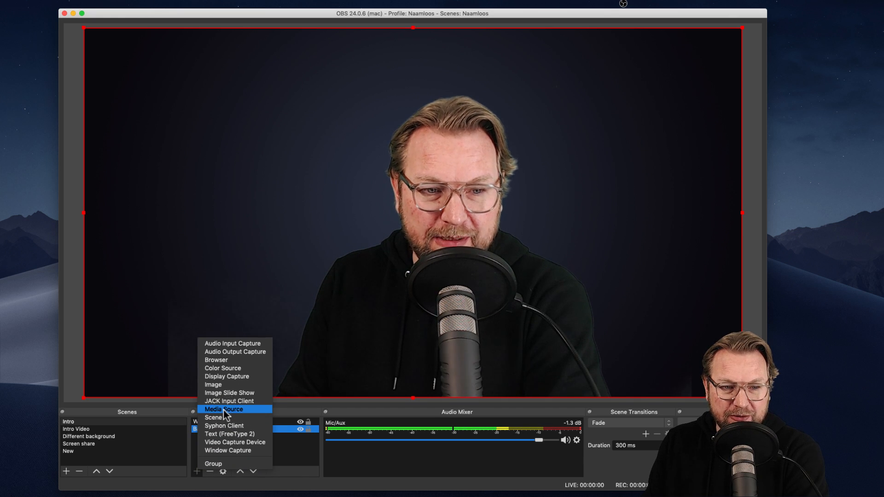
left_click(223, 410)
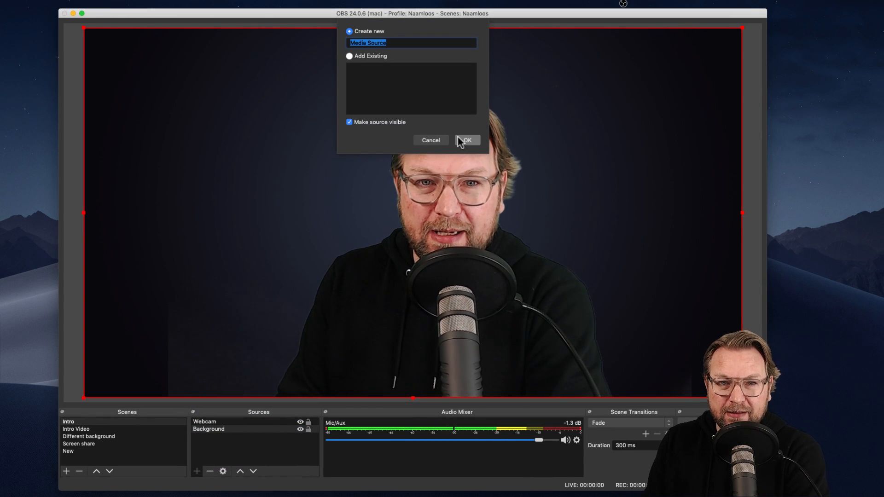
type("vi")
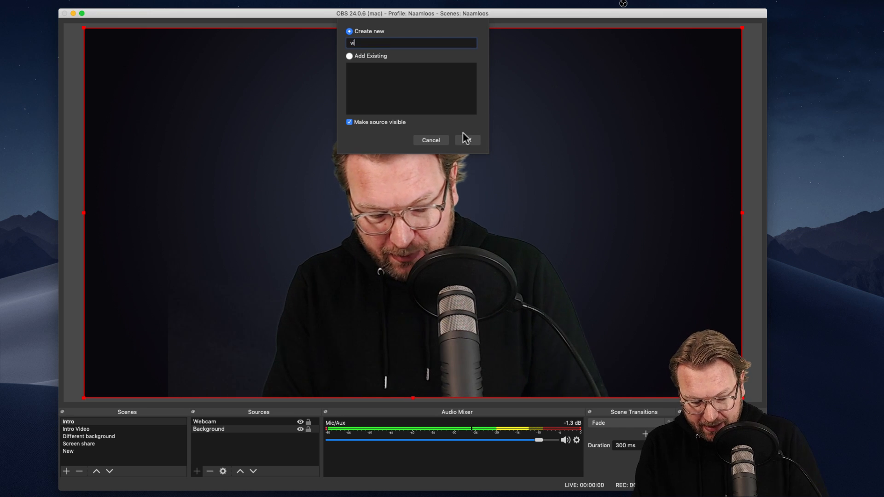
type("deo background")
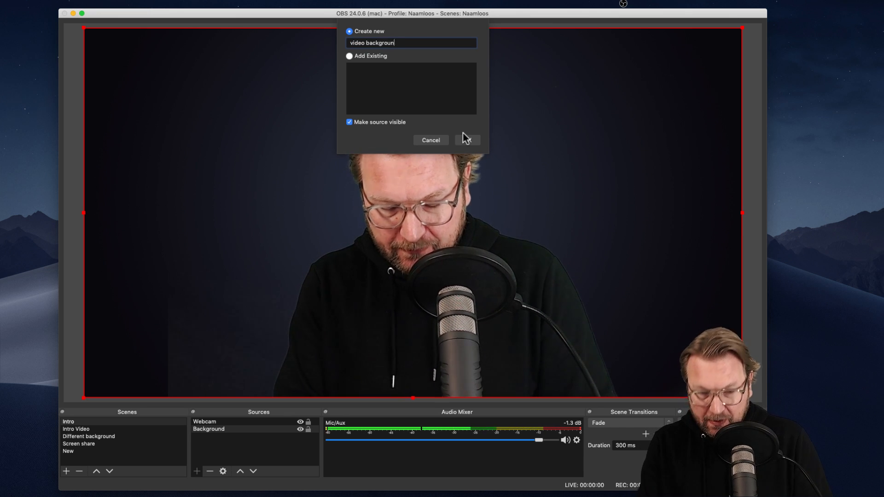
left_click(467, 143)
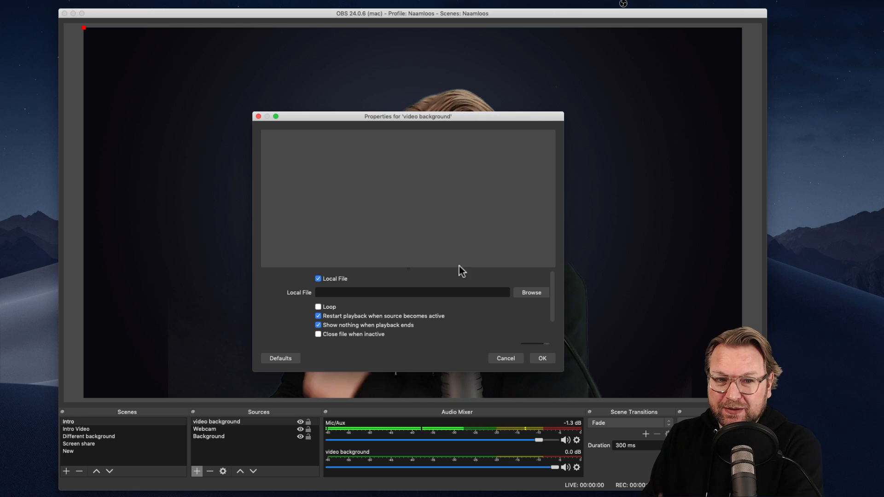
- Load background-loop.mp4 from the images OBS folder as the video background's local file and enable looping
left_click(532, 292)
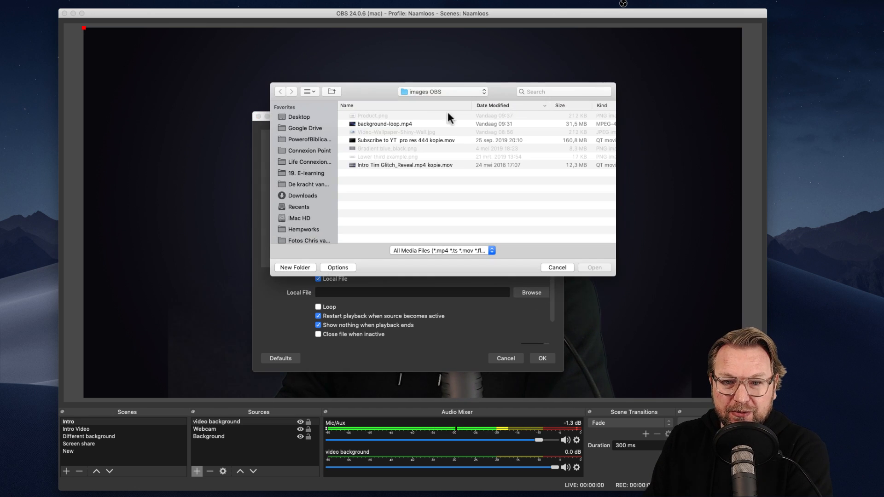
left_click(358, 125)
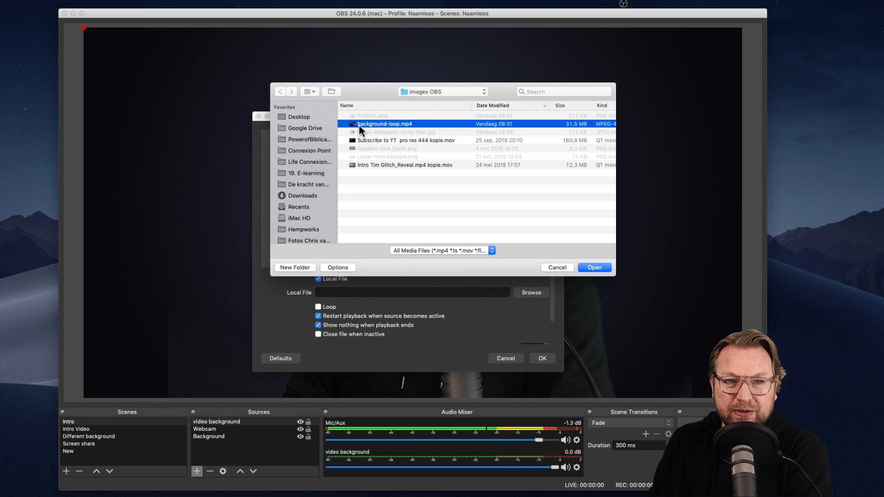
left_click(591, 266)
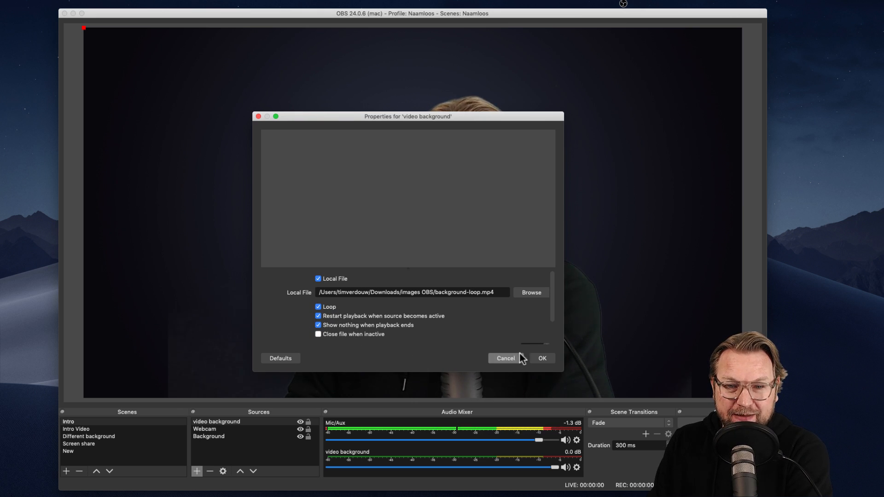
left_click(542, 358)
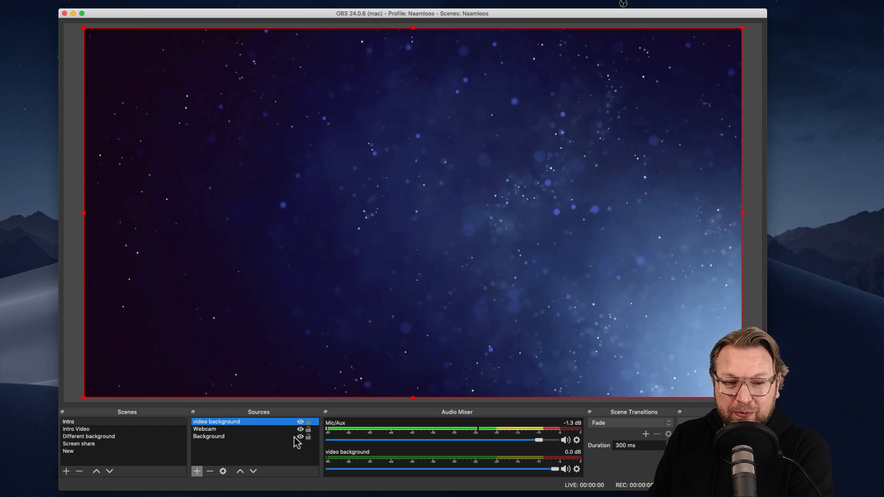
- Move the video background source between Webcam and Background in the source order
left_click(205, 431)
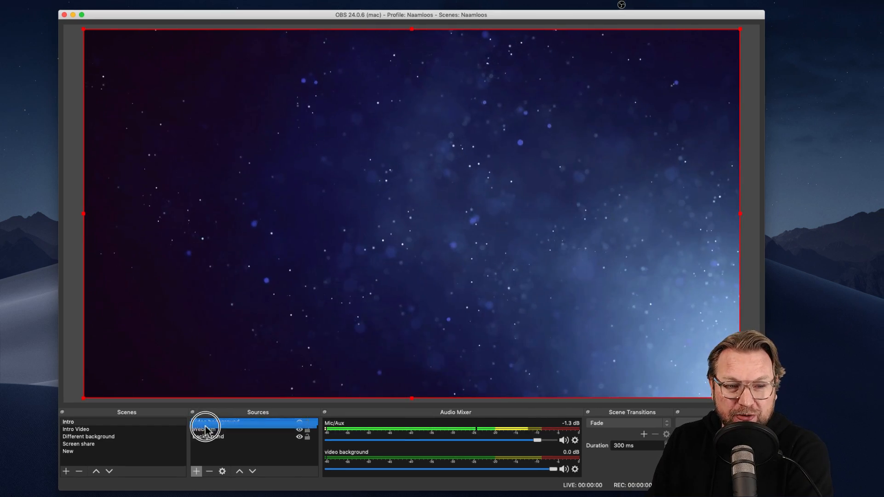
left_click_drag(206, 437, 206, 438)
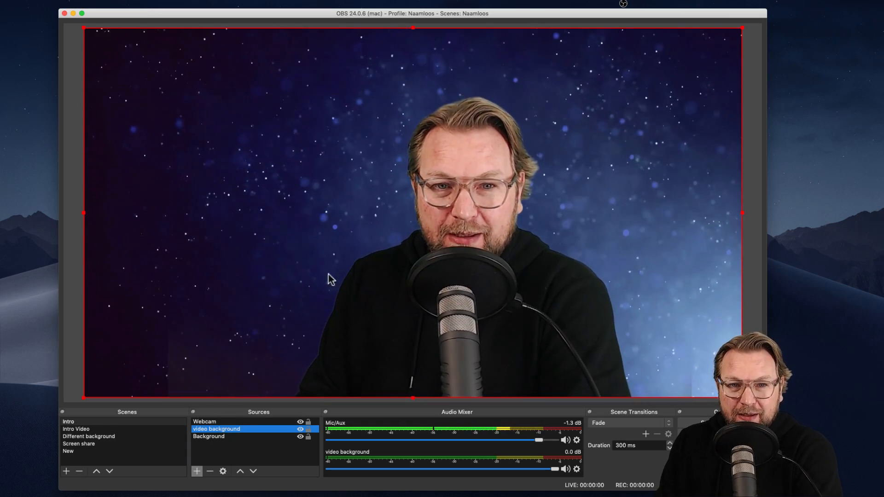
- Add a new image source with the default name to the Intro scene, using Product.png from the images OBS folder
left_click(68, 421)
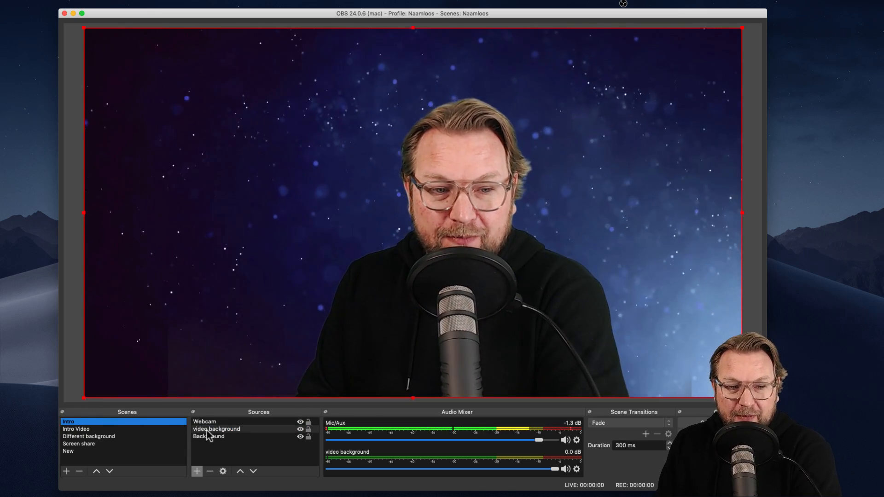
left_click(198, 471)
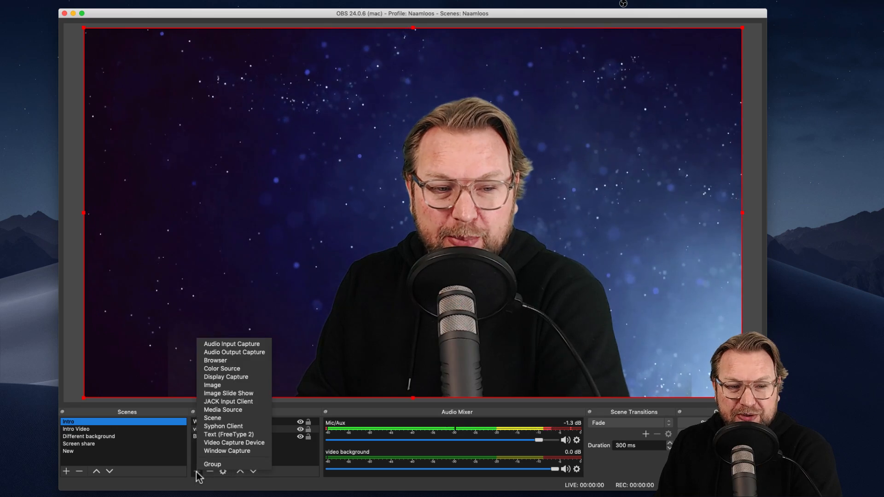
left_click(237, 387)
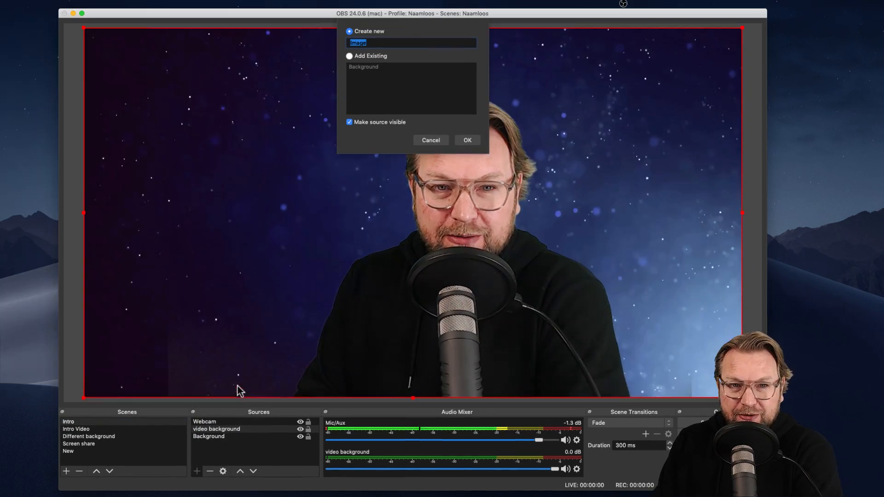
left_click(468, 141)
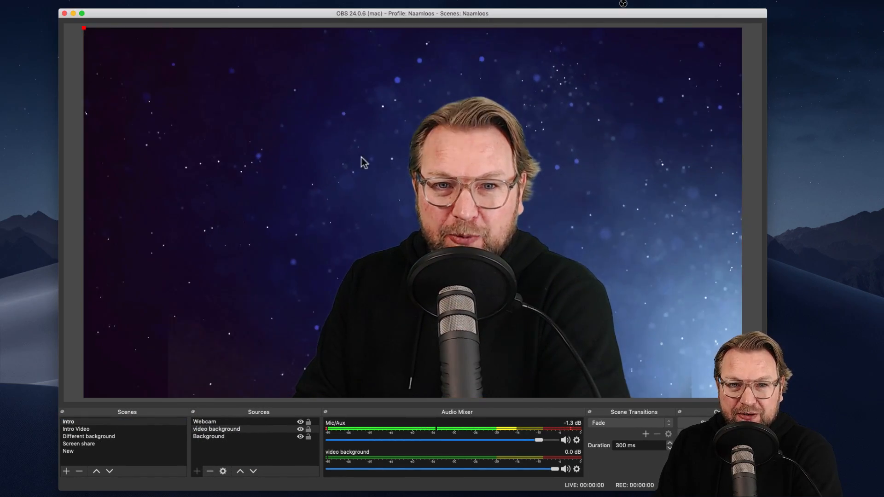
left_click(531, 290)
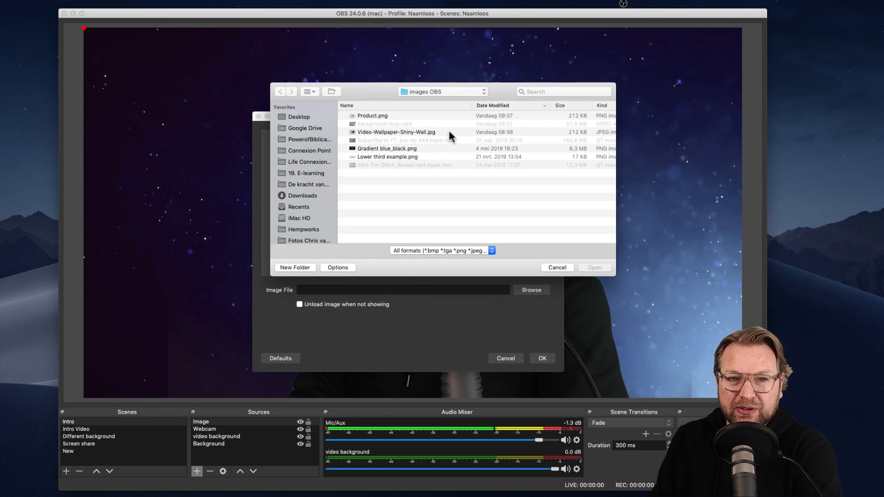
left_click(373, 116)
left_click(593, 268)
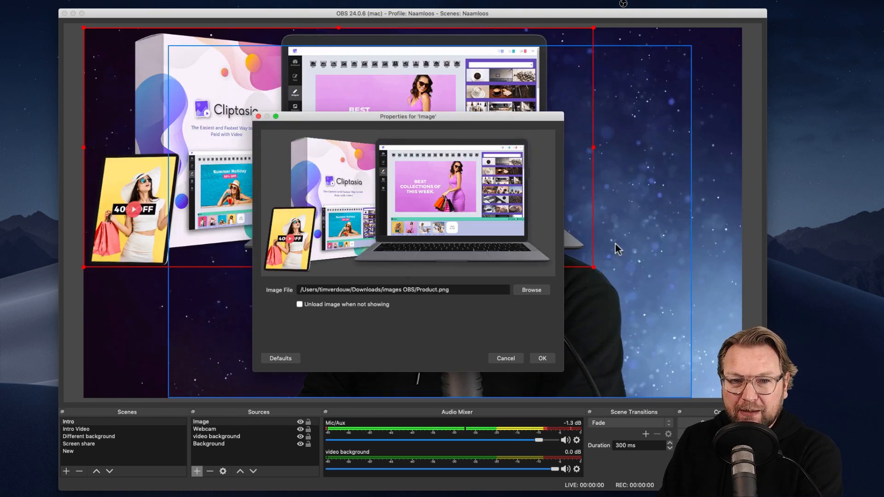
left_click(542, 358)
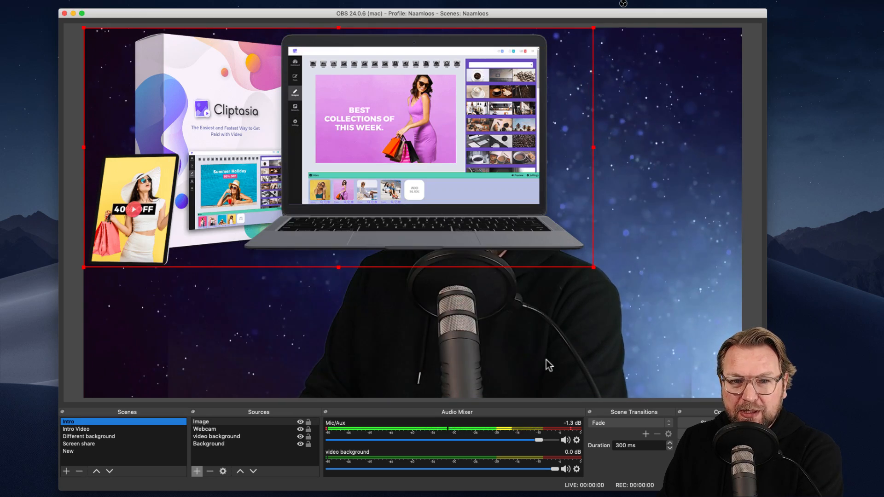
- Shrink the product image to less than half its size and place it beside the presenter's head, on the left of the preview
left_click_drag(592, 267, 290, 144)
left_click_drag(140, 83, 169, 172)
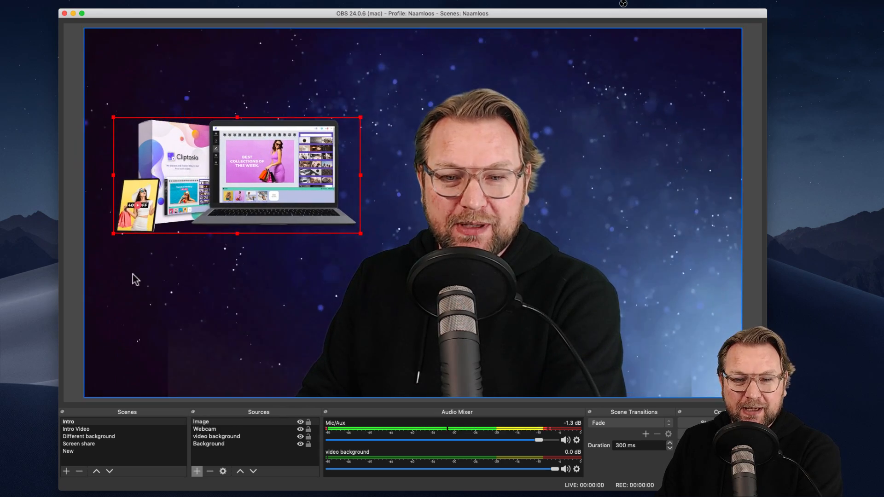
left_click(162, 312)
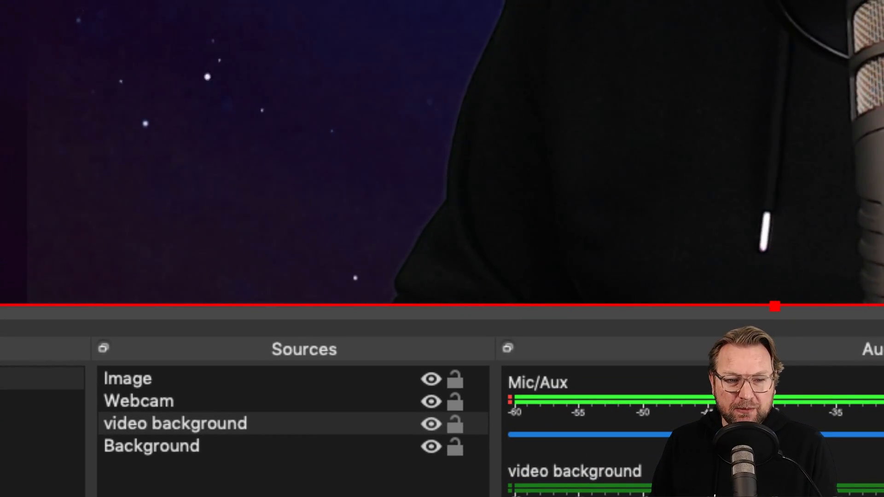
- Toggle the visibility of the video background, Image and Webcam sources off and back on
left_click(430, 424)
left_click(431, 425)
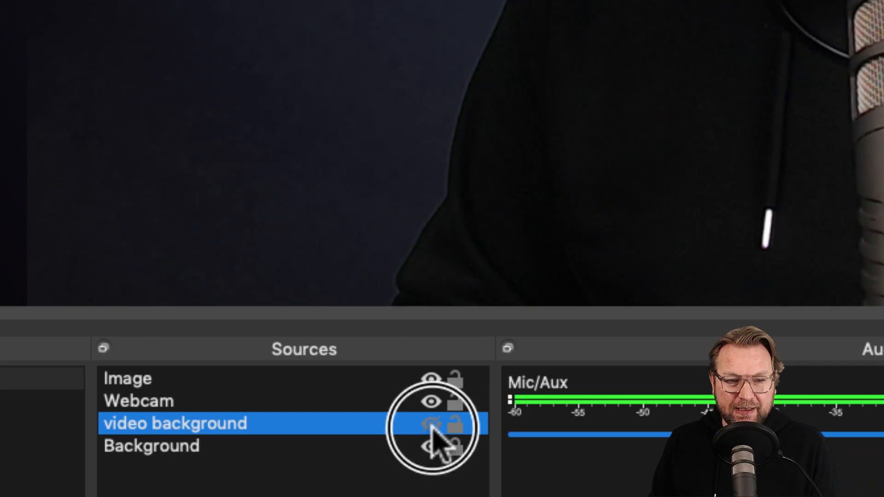
left_click(430, 379)
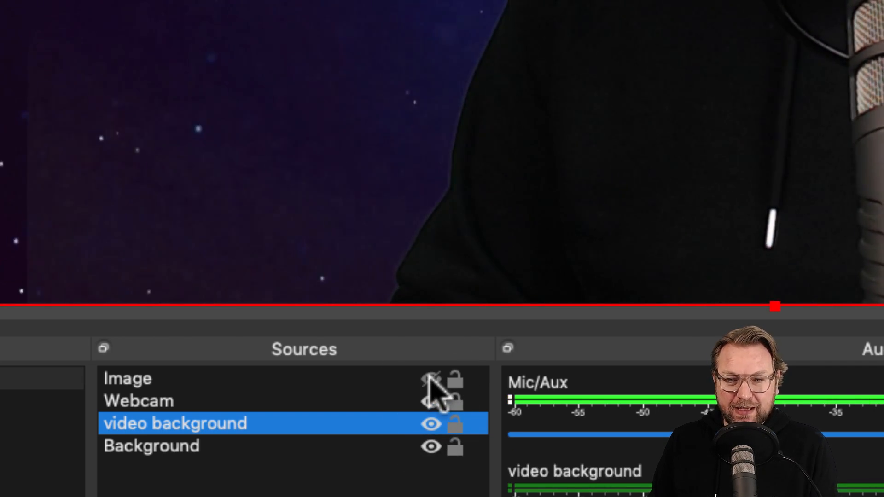
left_click(430, 402)
left_click(431, 402)
left_click(431, 380)
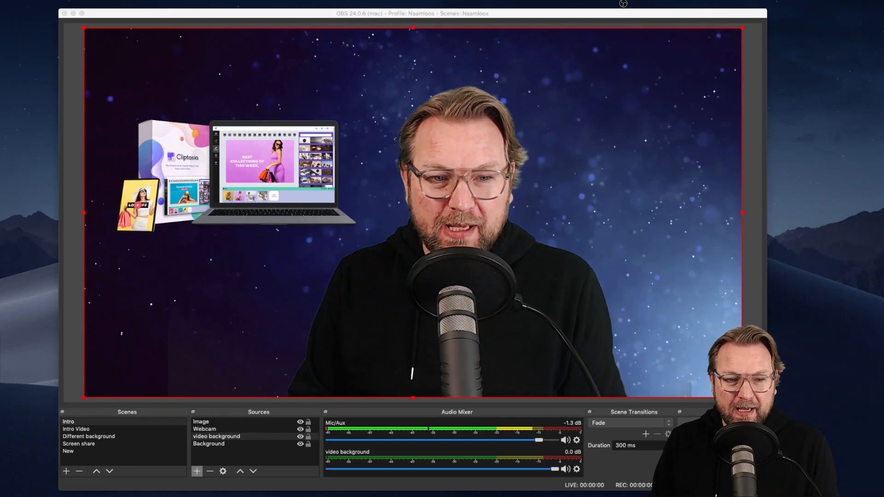
left_click(300, 436)
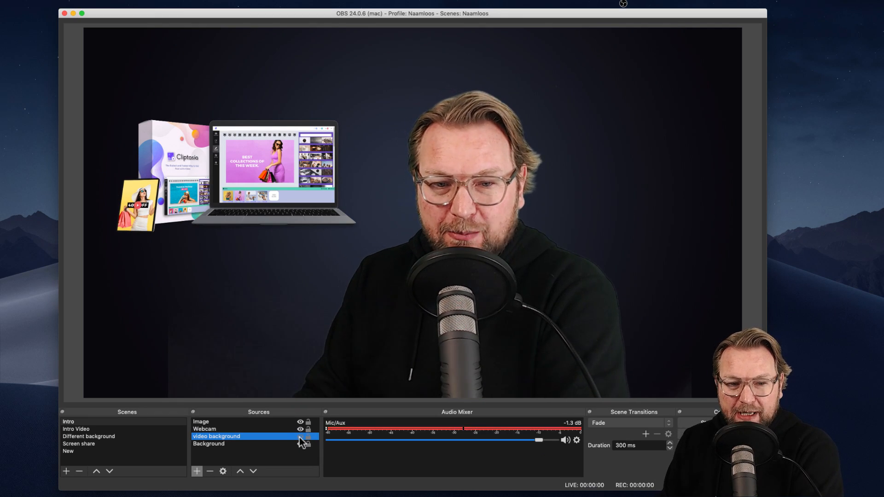
left_click(300, 436)
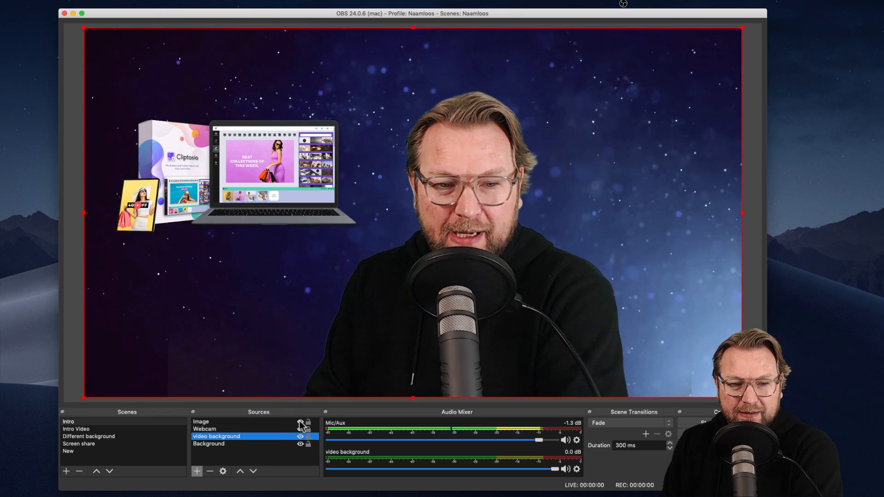
left_click(299, 422)
left_click(299, 422)
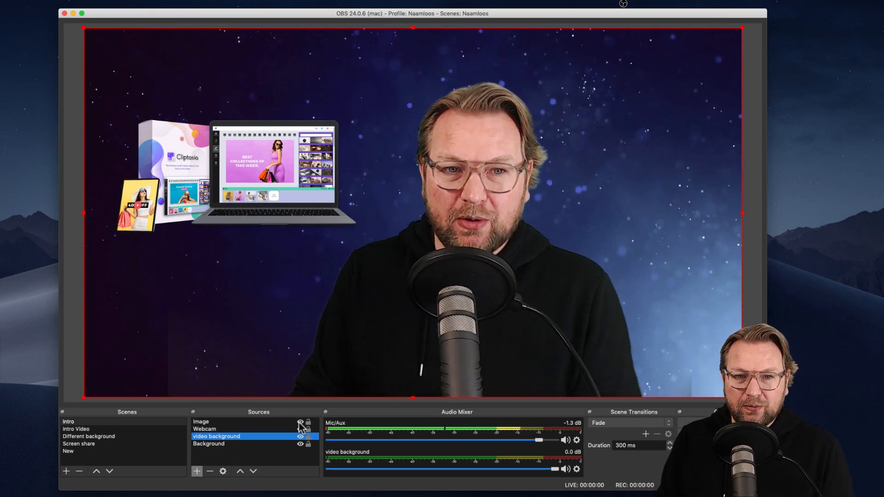
- Hide the Image and video background sources in the Intro scene
left_click(300, 422)
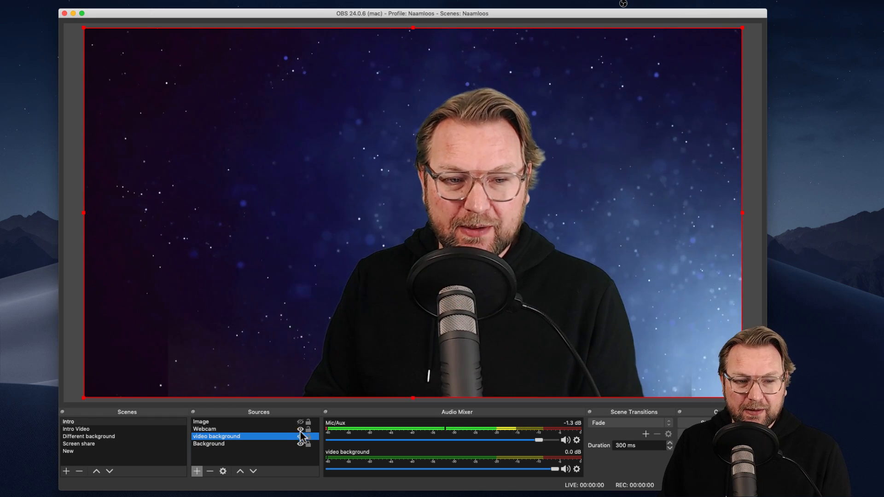
left_click(299, 436)
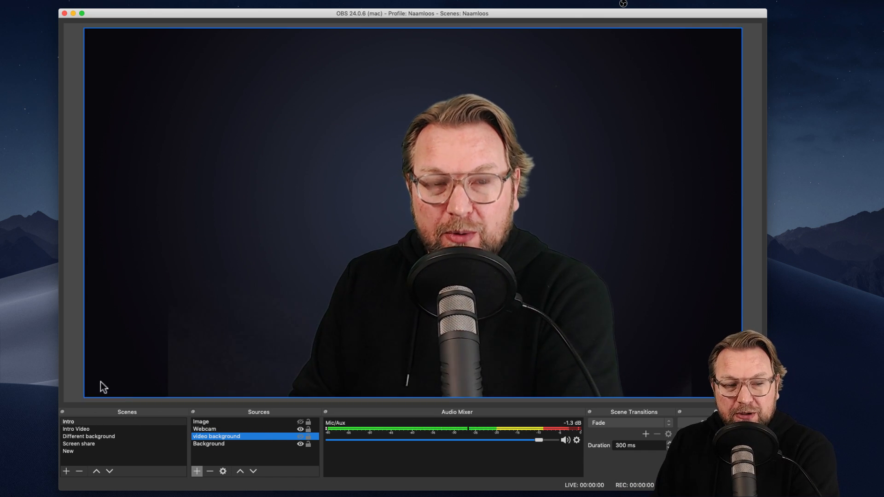
- Add a media source with the default name to the Intro Video scene, using the Glitch_Reveal intro clip from the images OBS folder
left_click(77, 429)
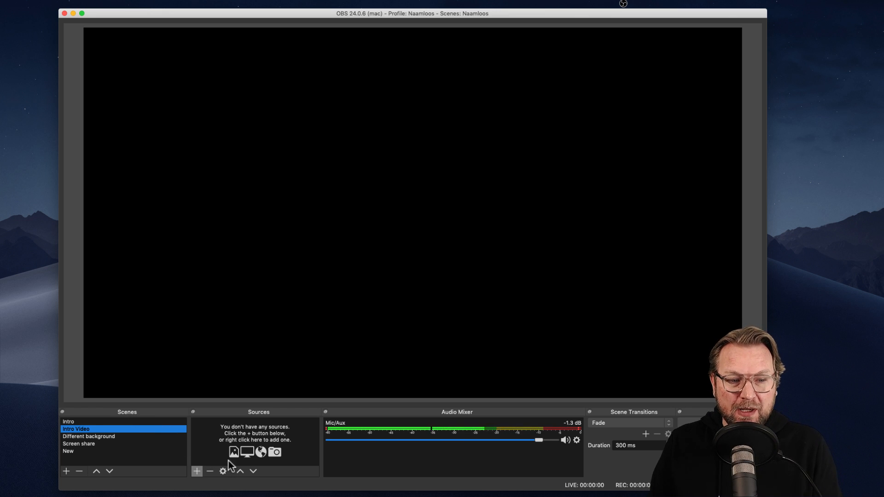
left_click(197, 471)
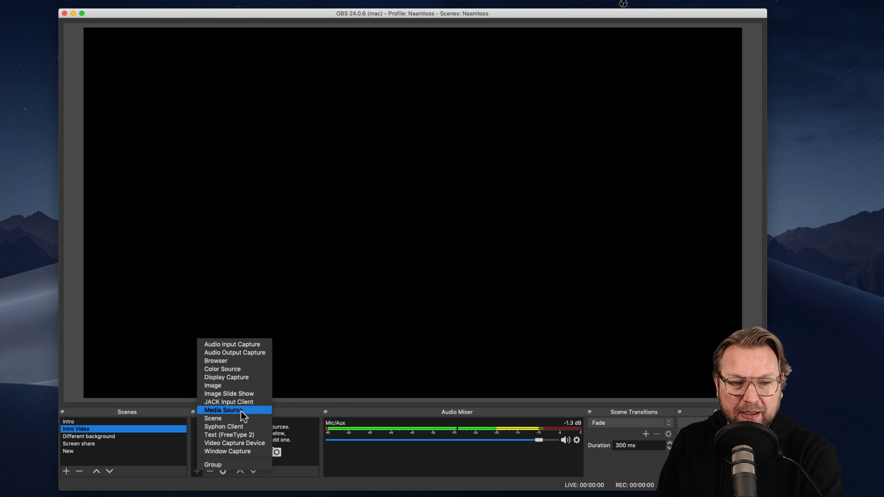
left_click(228, 410)
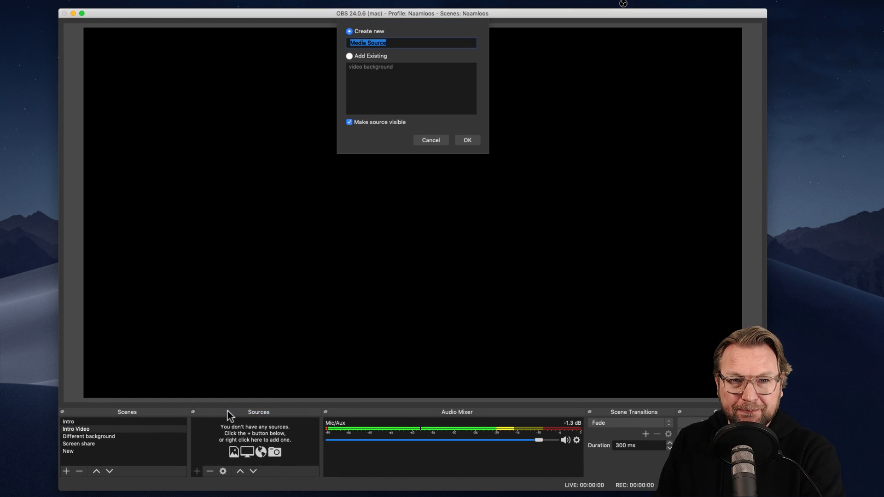
left_click(467, 139)
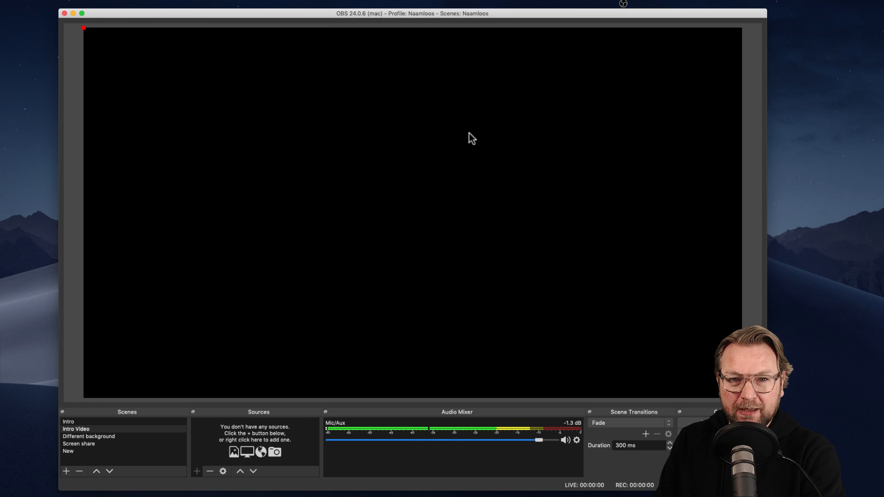
left_click(529, 292)
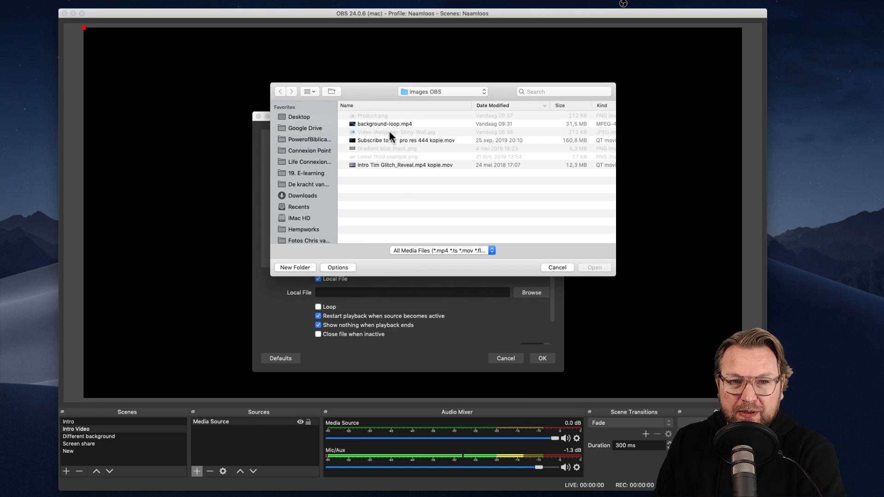
left_click(371, 166)
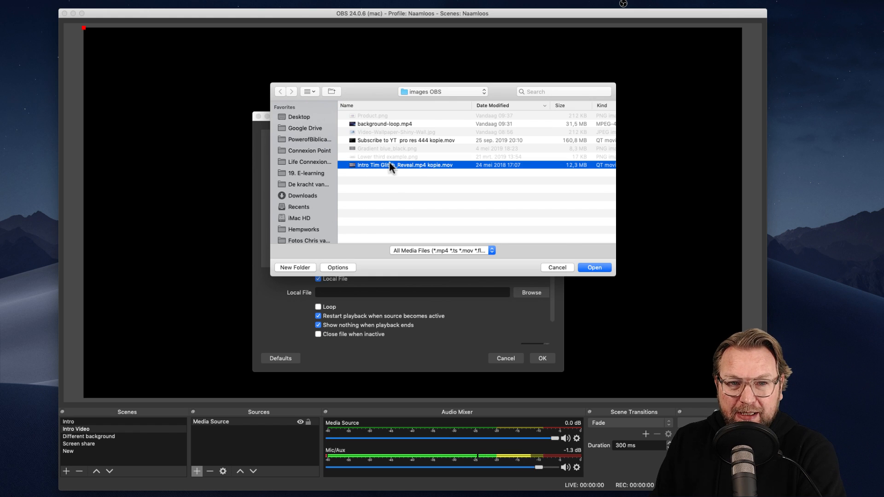
left_click(594, 267)
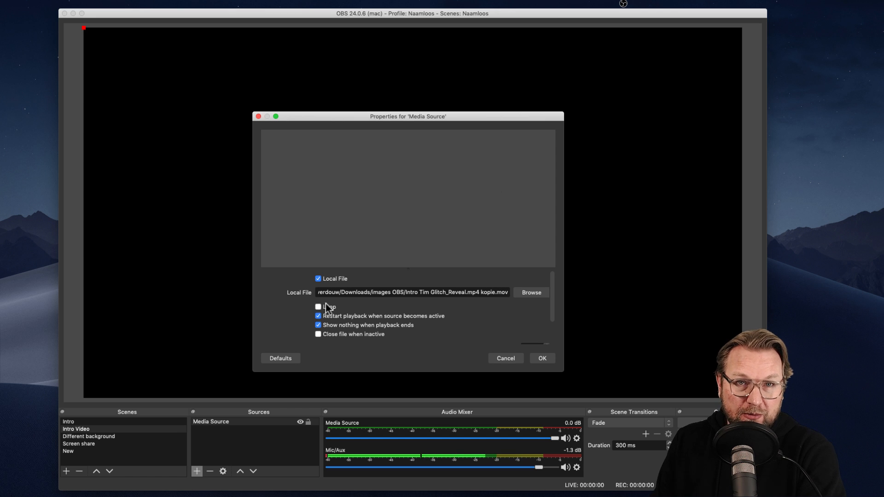
left_click(541, 359)
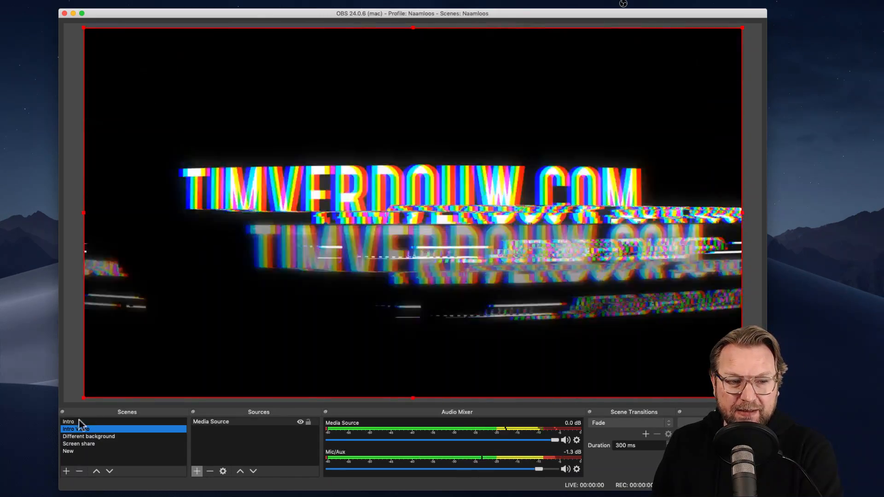
- Switch back and forth between the Intro and Intro Video scenes to preview the intro clip's playback, ending on Intro
left_click(69, 421)
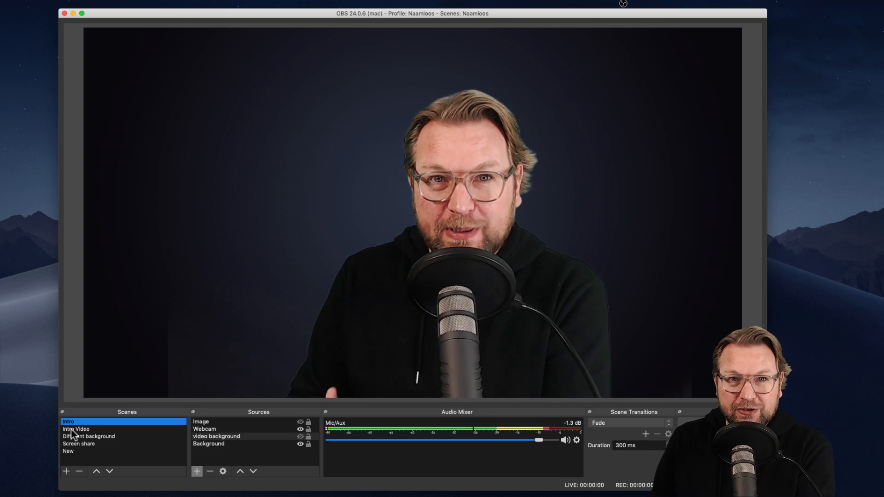
left_click(73, 430)
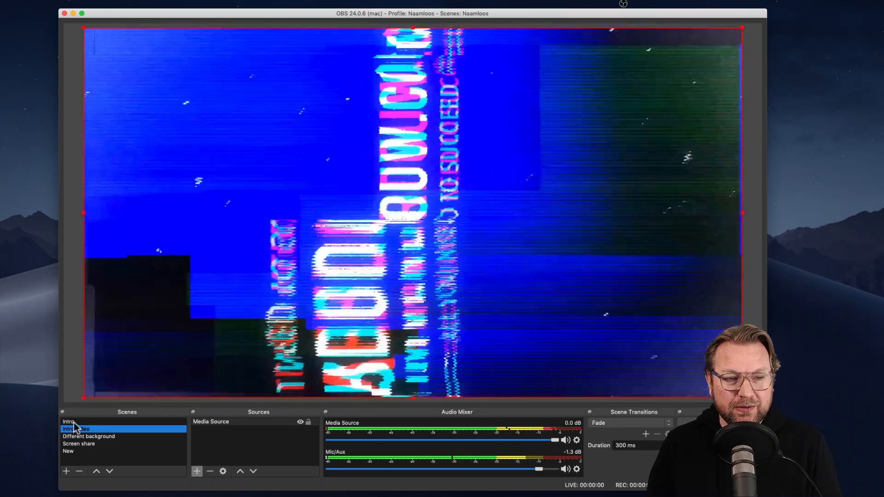
left_click(74, 423)
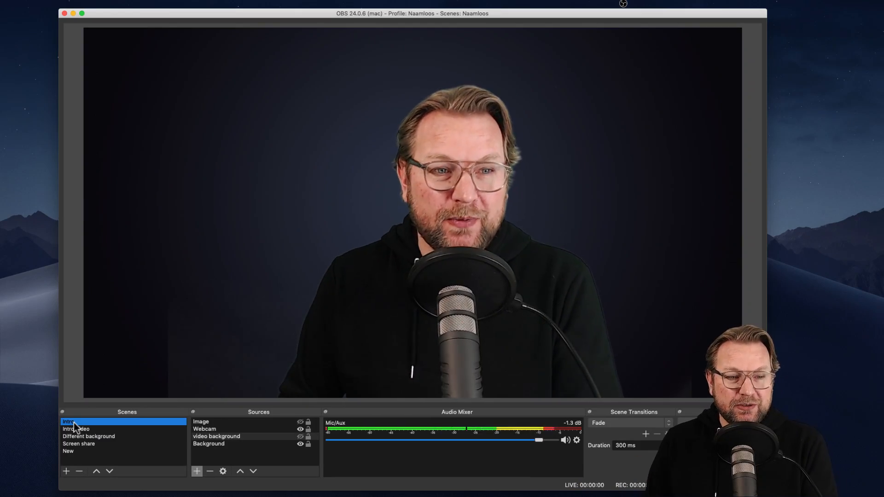
left_click(72, 429)
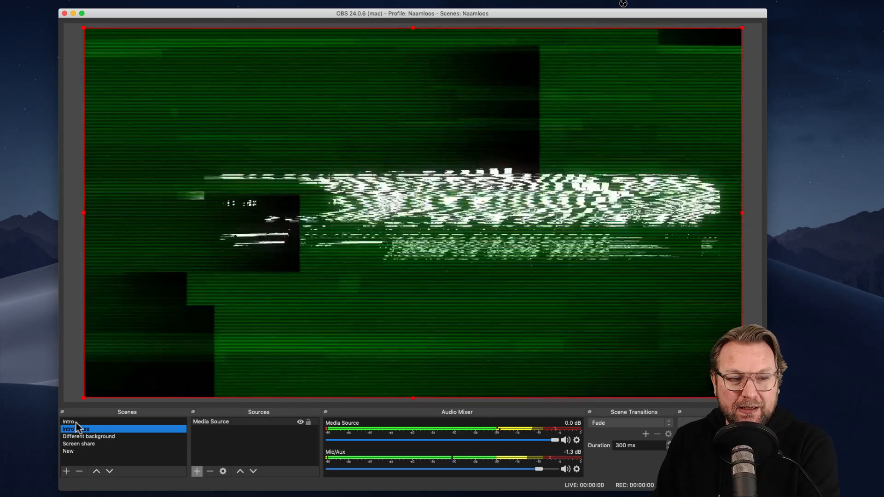
left_click(76, 422)
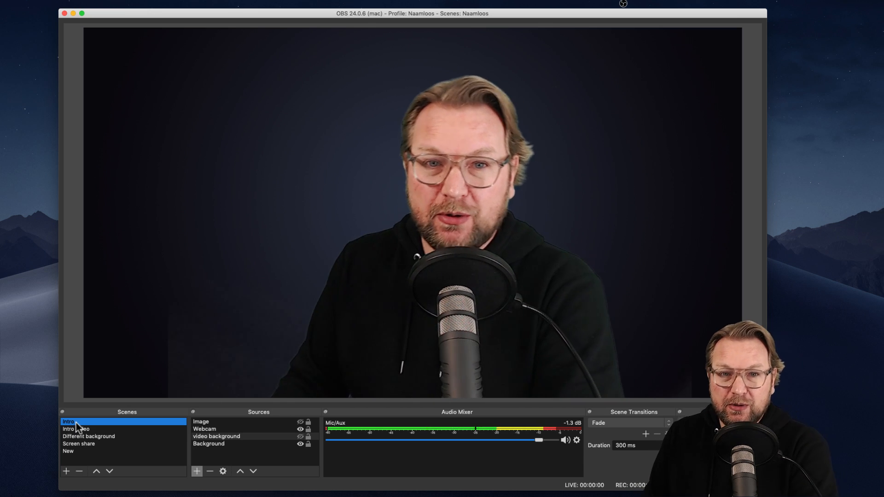
- Shift the whole program window slightly to the right on the desktop
left_click(251, 13)
left_click_drag(252, 16, 279, 19)
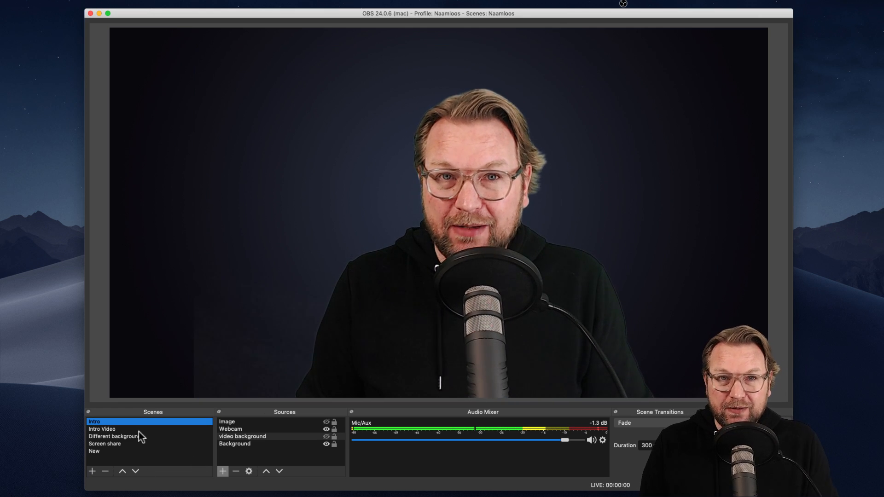
left_click(104, 444)
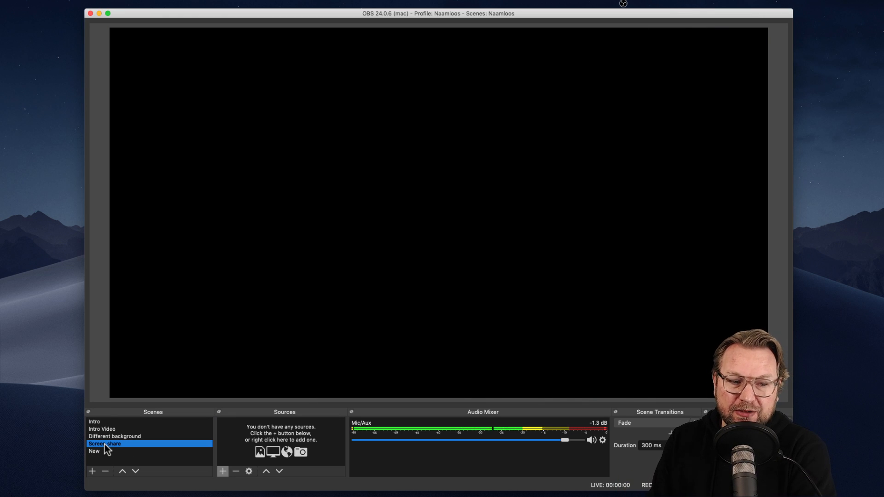
left_click(222, 471)
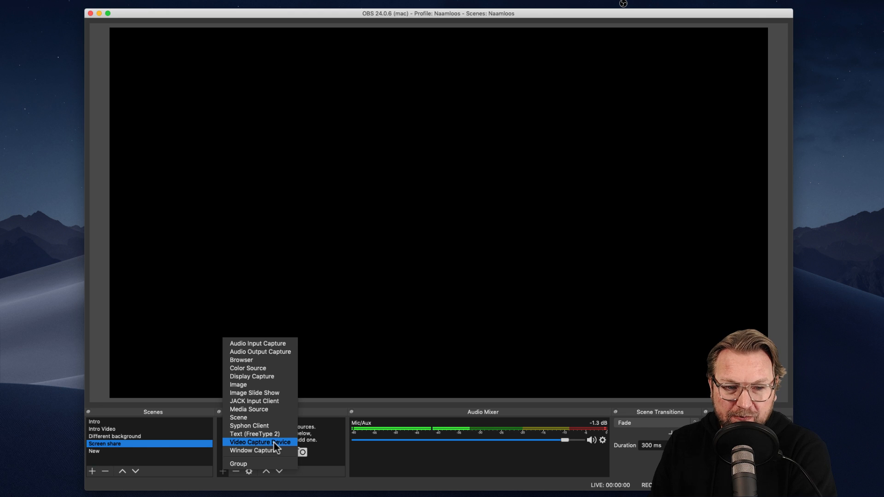
left_click(103, 429)
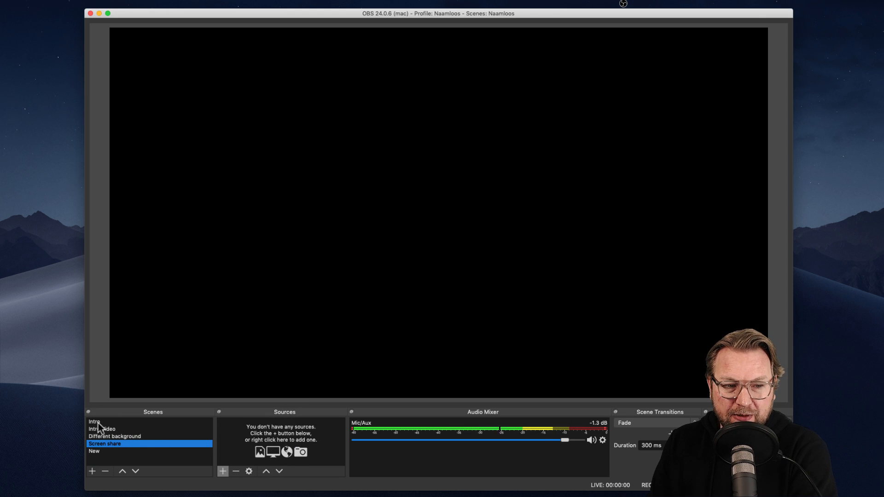
- Copy the Webcam source from the Intro scene and paste it as a reference into the Screen share scene
left_click(98, 422)
left_click(234, 438)
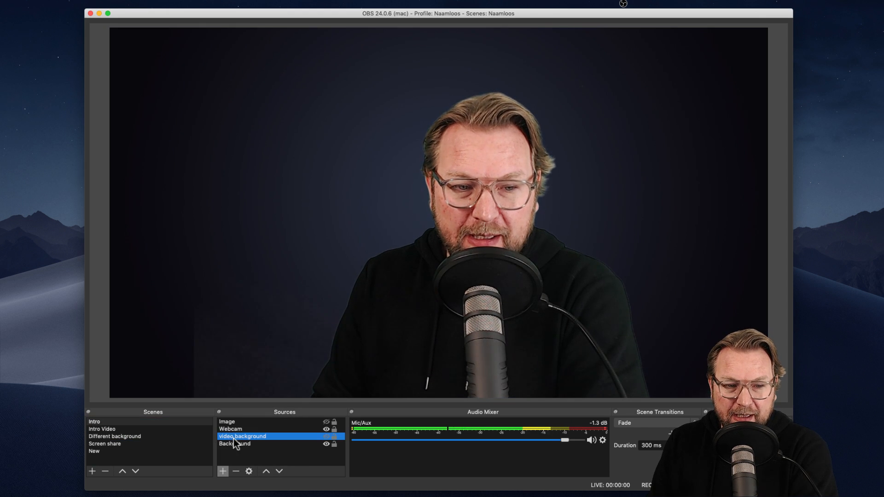
left_click(226, 429)
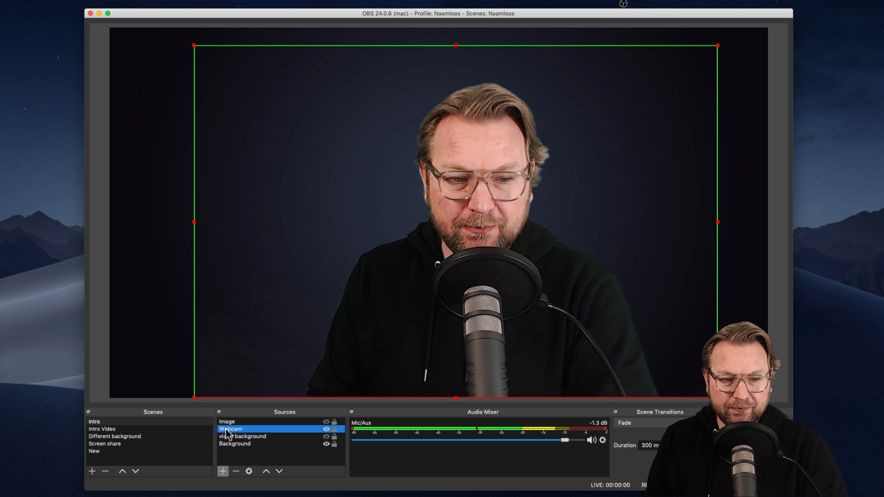
right_click(226, 430)
left_click(264, 246)
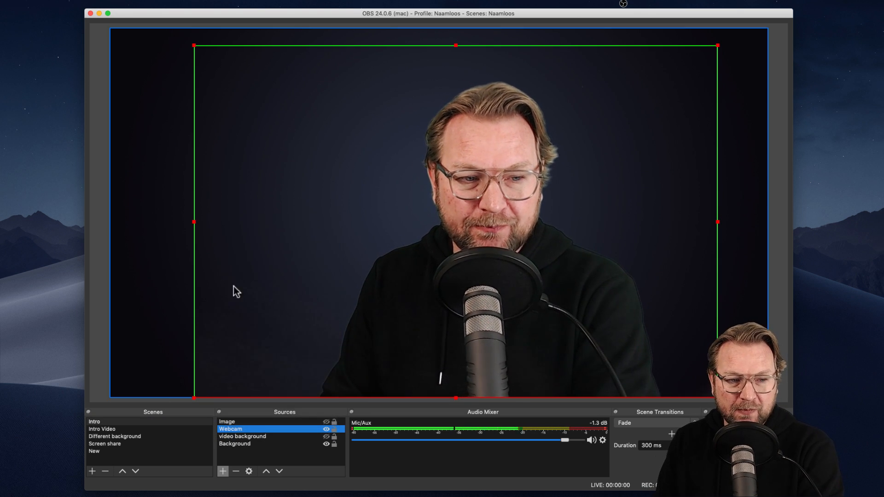
left_click(101, 444)
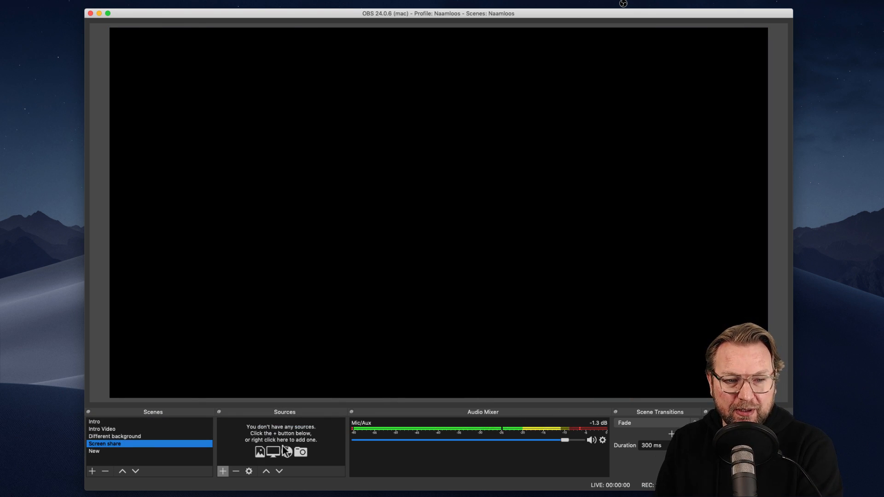
right_click(240, 457)
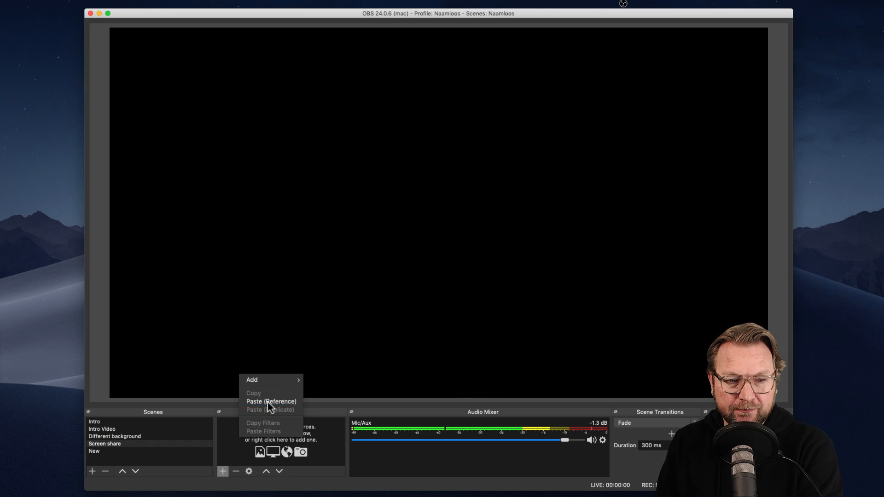
left_click(267, 401)
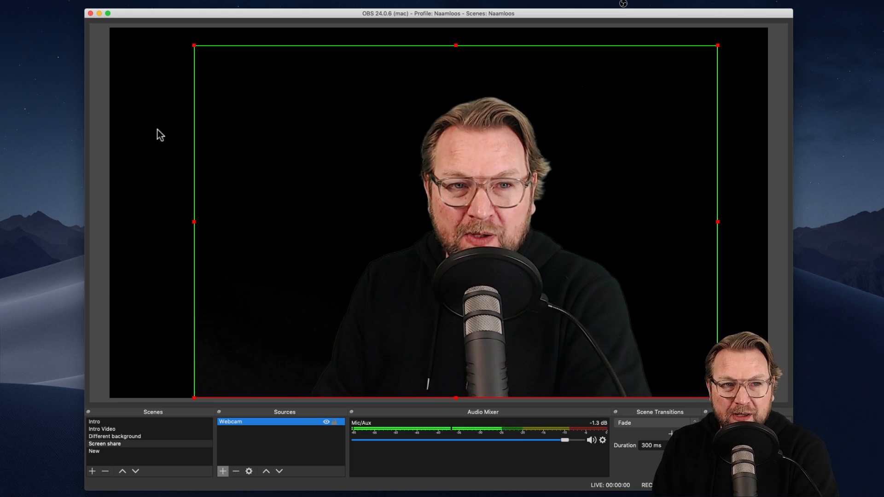
- Shrink the webcam in the Screen share scene to about 40% of its size and place it in the lower-right corner of the canvas
left_click_drag(192, 45, 500, 288)
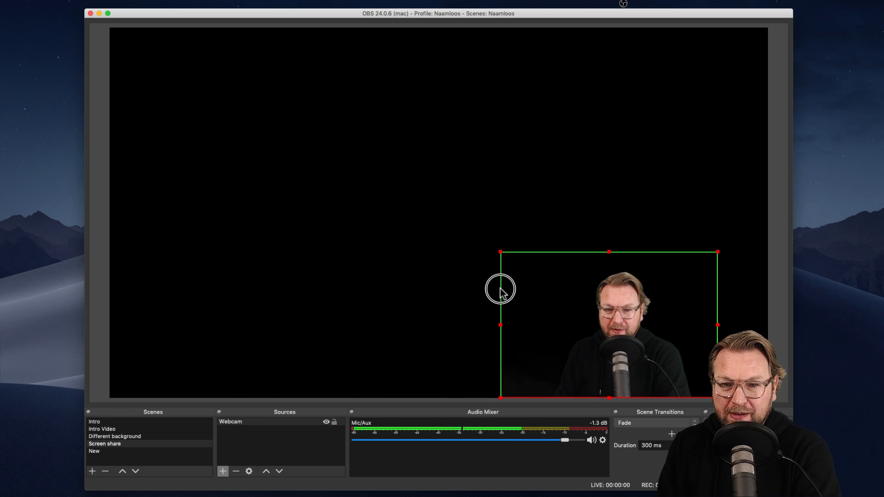
left_click_drag(530, 318, 601, 325)
key("super+Tab")
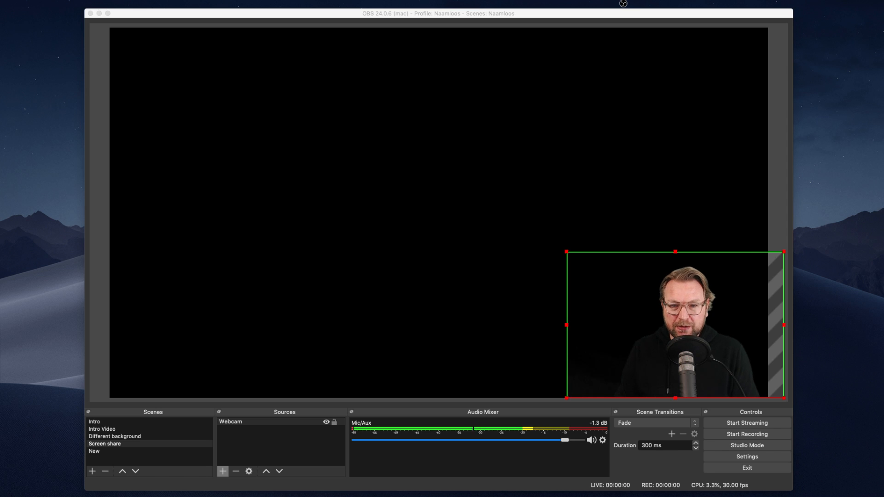
left_click(426, 308)
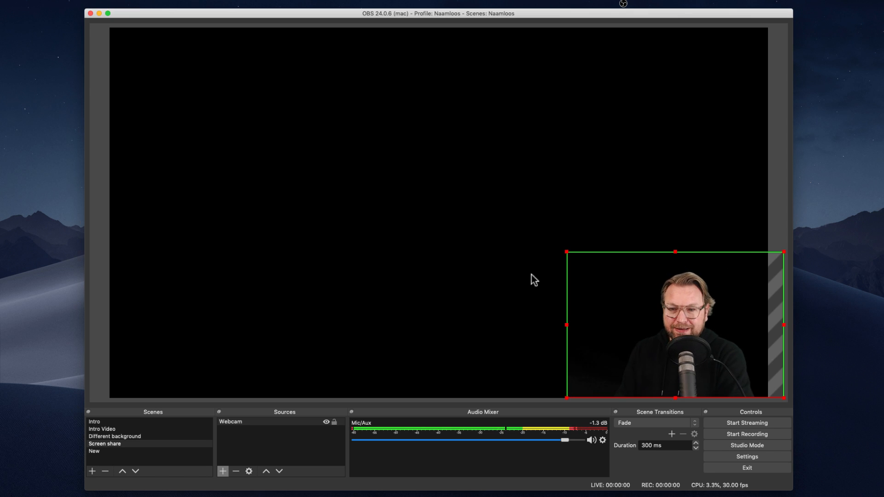
left_click_drag(655, 312, 645, 313)
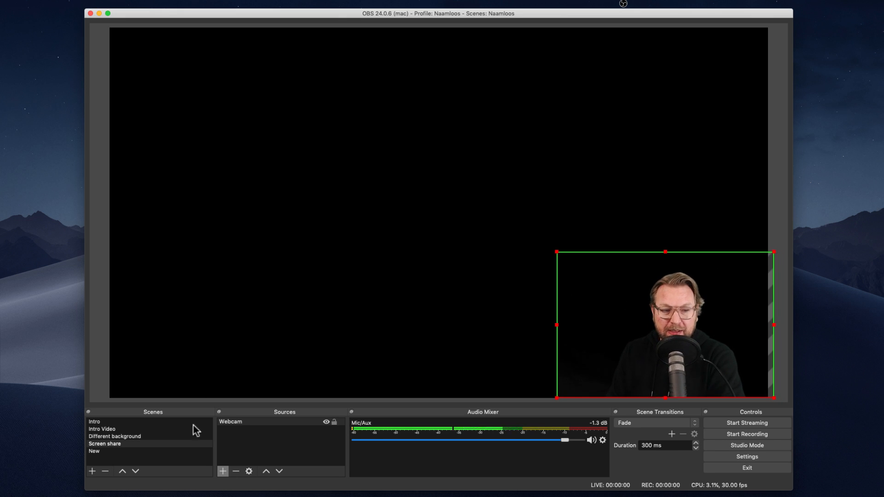
- Add a Window Capture source with the default name to Screen share, capturing the window [Google Chrome] Open Broadcaster Software | OBS
left_click(222, 471)
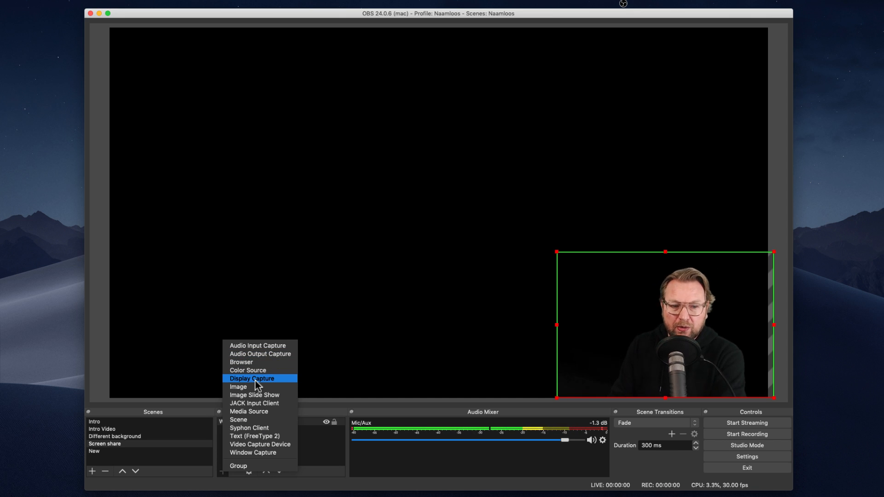
left_click(261, 454)
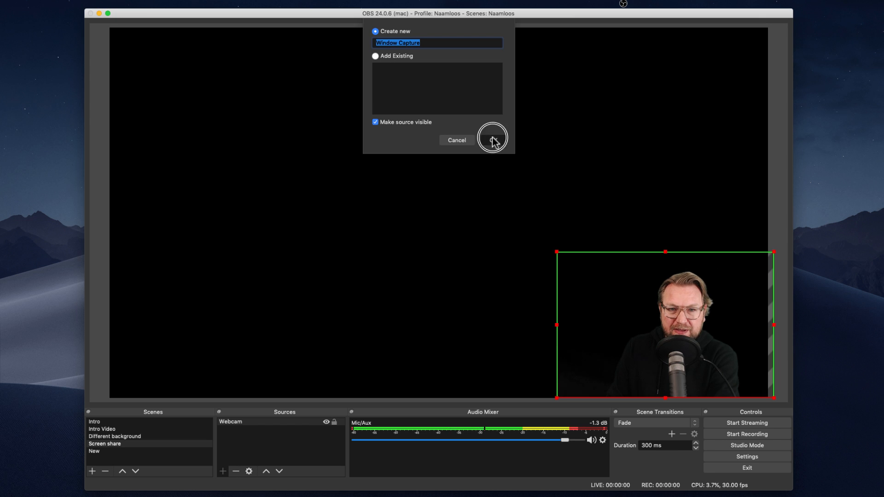
left_click(492, 139)
left_click(428, 287)
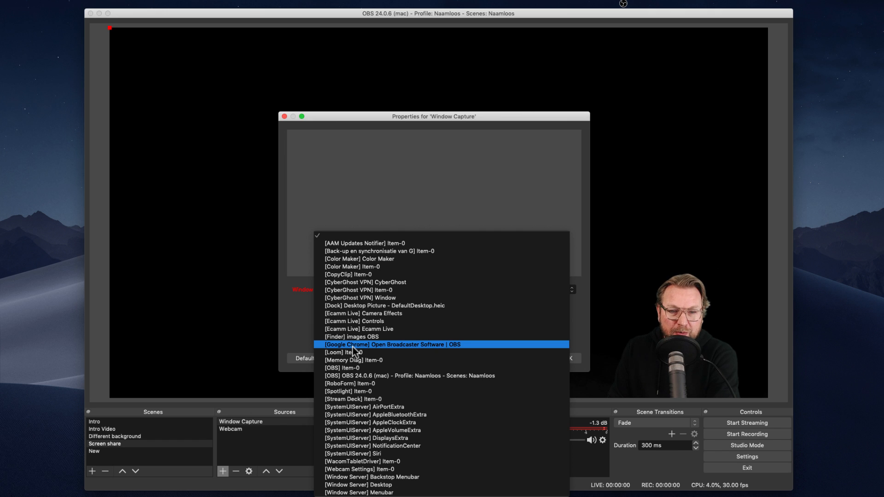
left_click(368, 344)
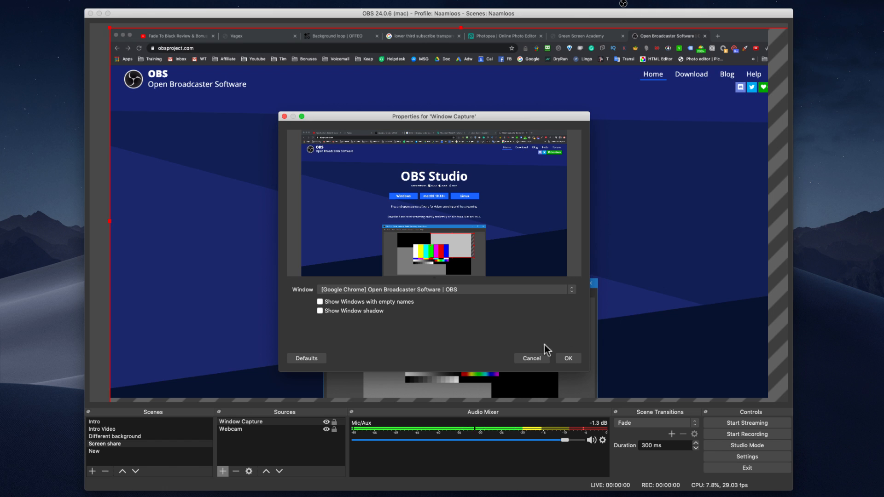
left_click(569, 358)
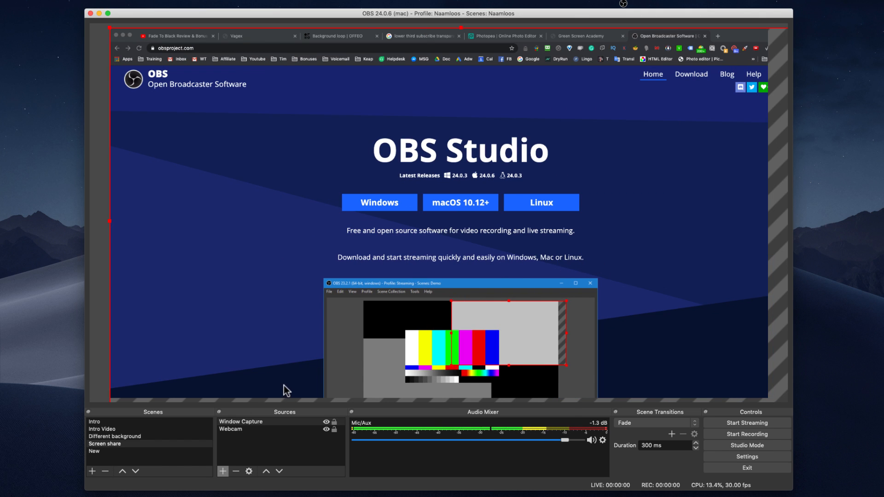
- Reorder the Screen share sources so that Window Capture sits below Webcam
scroll(39, 236, "down", 7)
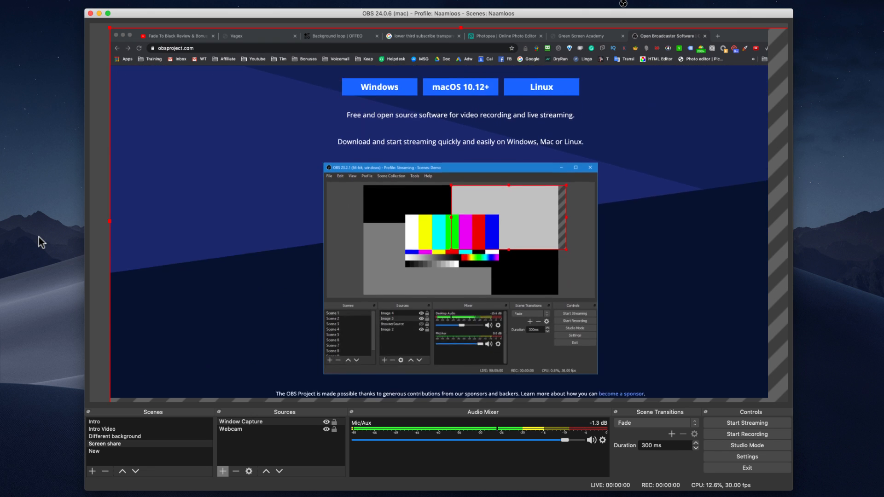
scroll(39, 236, "up", 7)
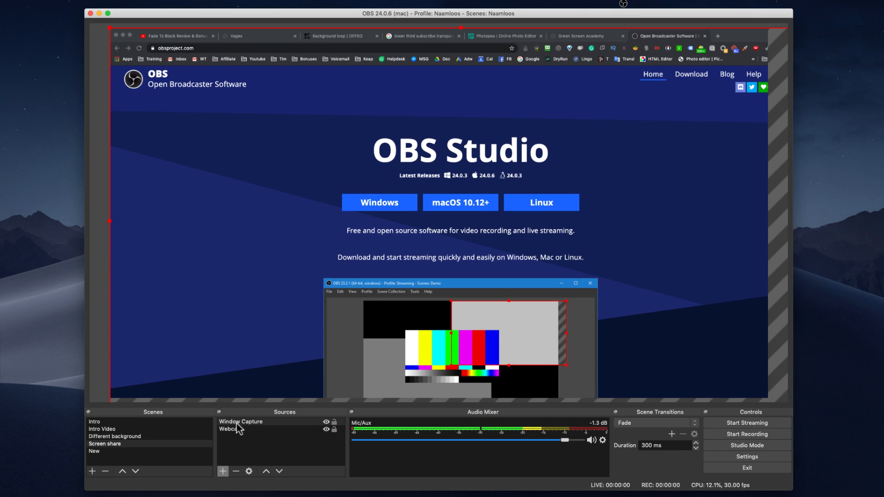
left_click_drag(229, 423, 262, 432)
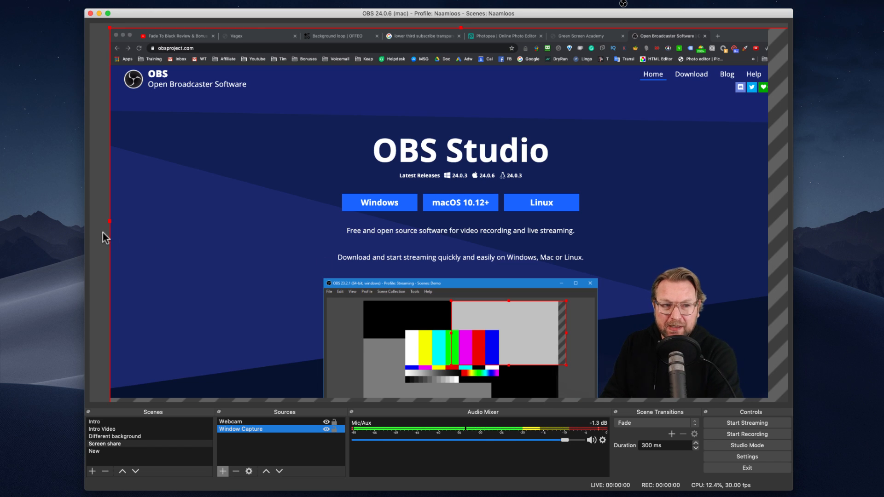
- Scroll through the captured OBS web page to check that Window Capture follows the browser live in the Screen share scene
scroll(57, 238, "down", 5)
scroll(56, 233, "down", 4)
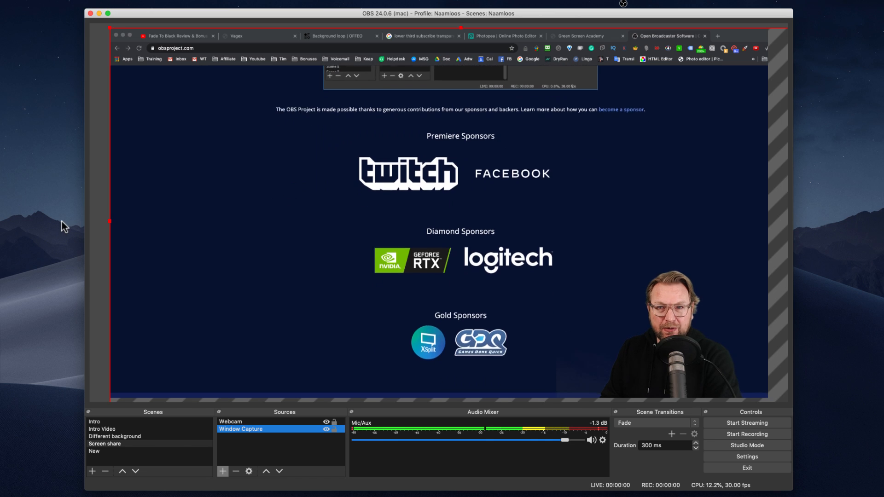
scroll(62, 221, "up", 6)
scroll(63, 226, "up", 1)
scroll(63, 225, "down", 3)
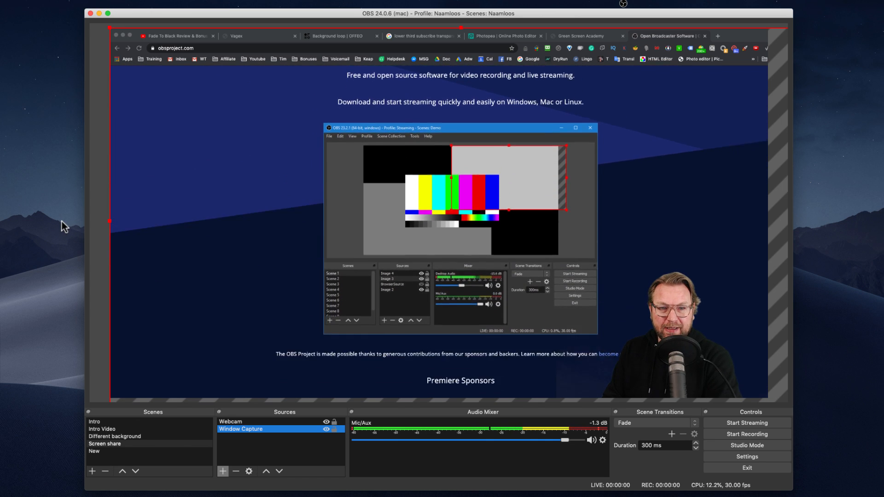
scroll(310, 274, "up", 2)
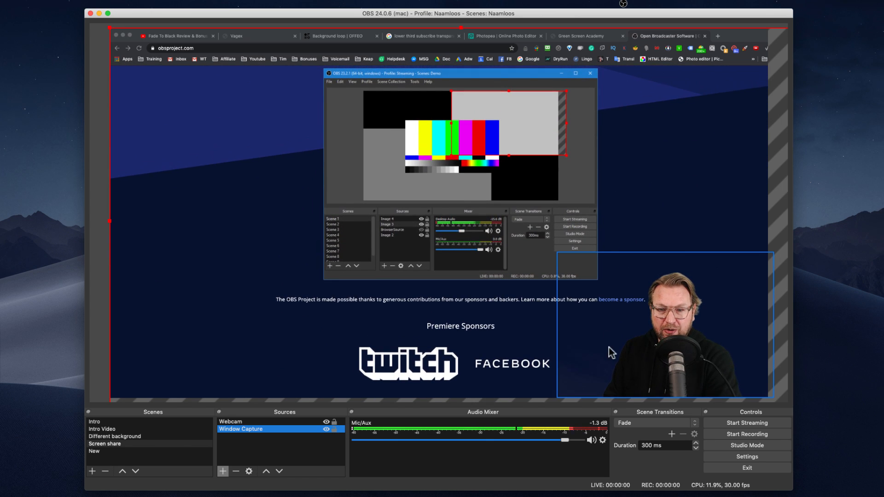
- Shift Window Capture left until it meets the canvas's right edge, and move the Webcam source slightly left in the Screen share scene
left_click_drag(673, 342, 630, 340)
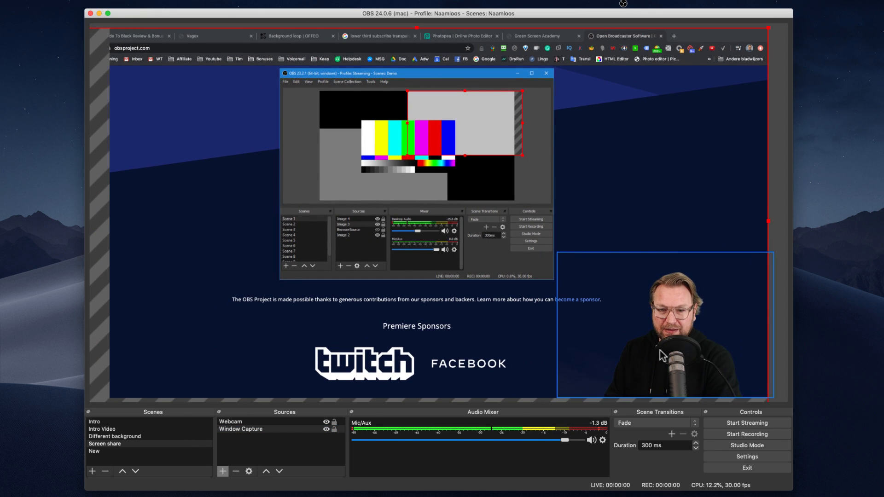
left_click(230, 422)
left_click_drag(694, 305, 716, 305)
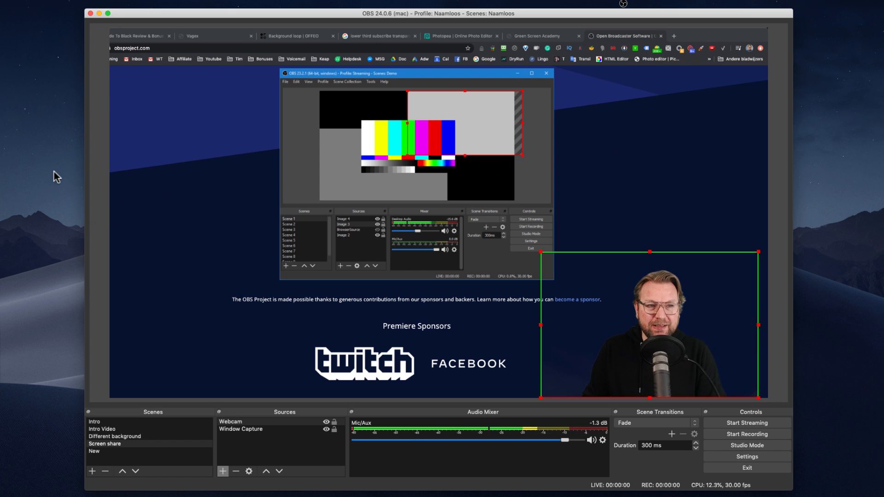
scroll(54, 172, "down", 1)
scroll(54, 172, "up", 5)
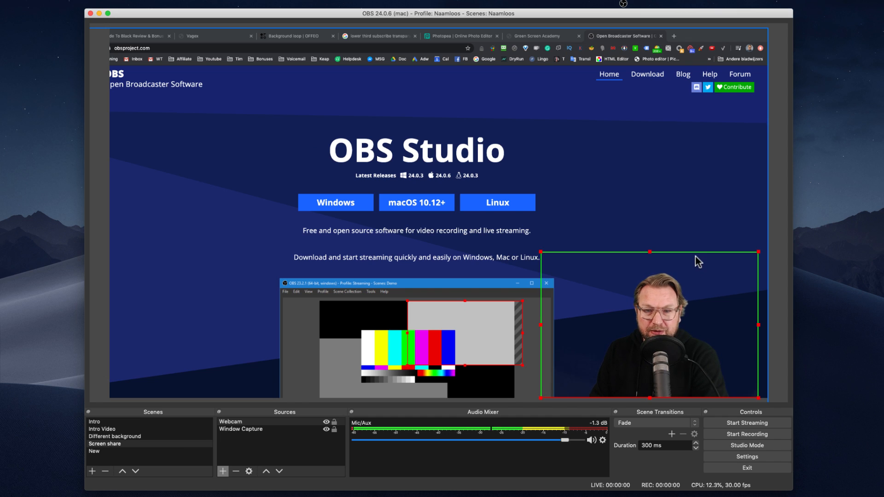
- Duplicate the Screen share scene, keeping the suggested name Screen share 2
left_click(106, 445)
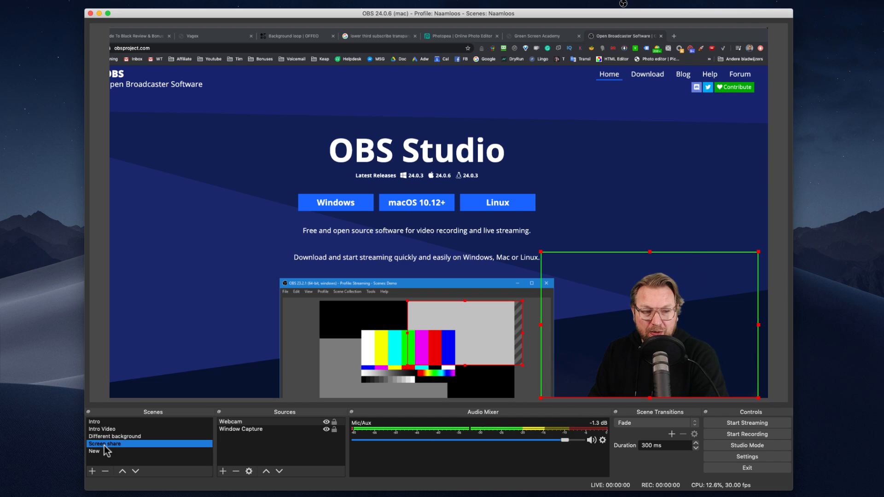
right_click(97, 449)
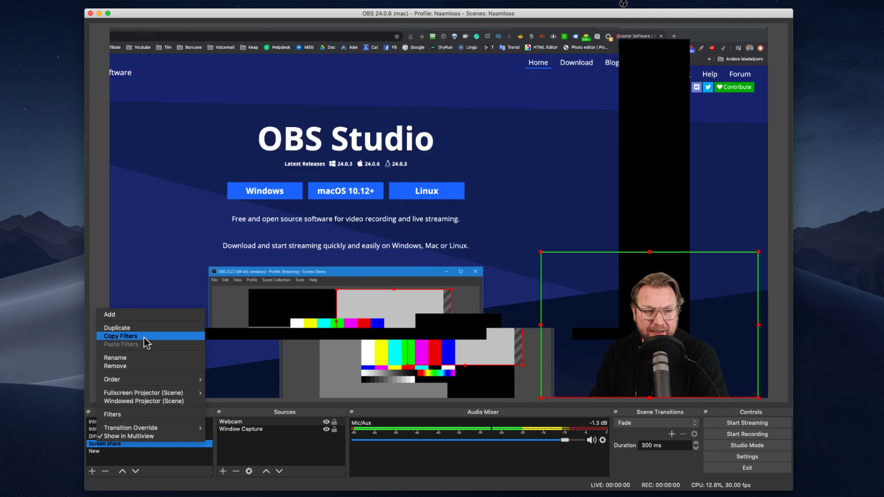
left_click(127, 328)
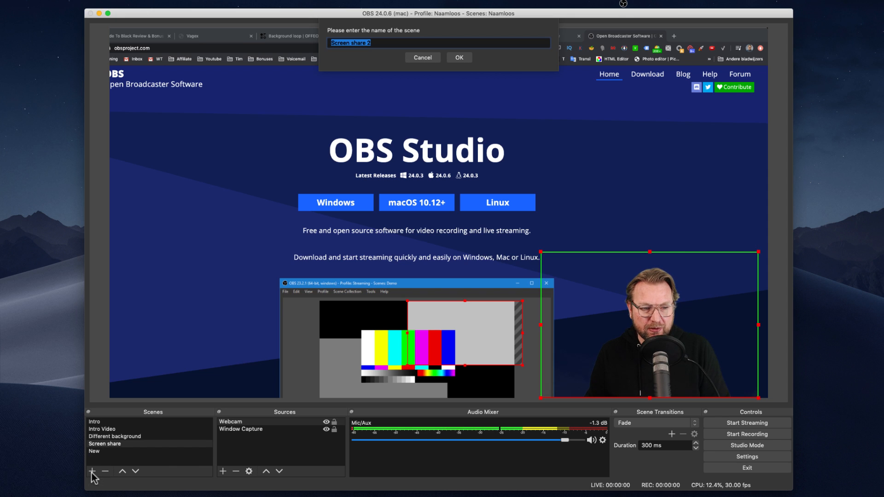
left_click(461, 58)
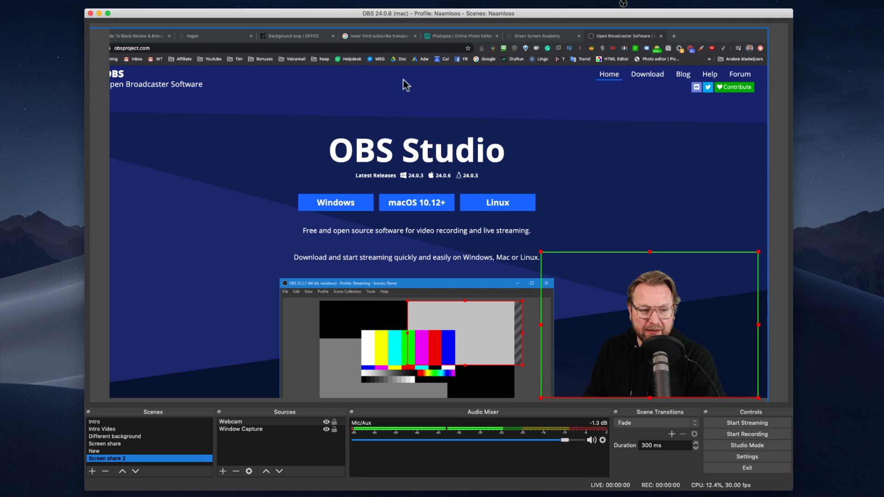
- Rename the duplicated scene to Subscribe and make it the active scene
right_click(102, 459)
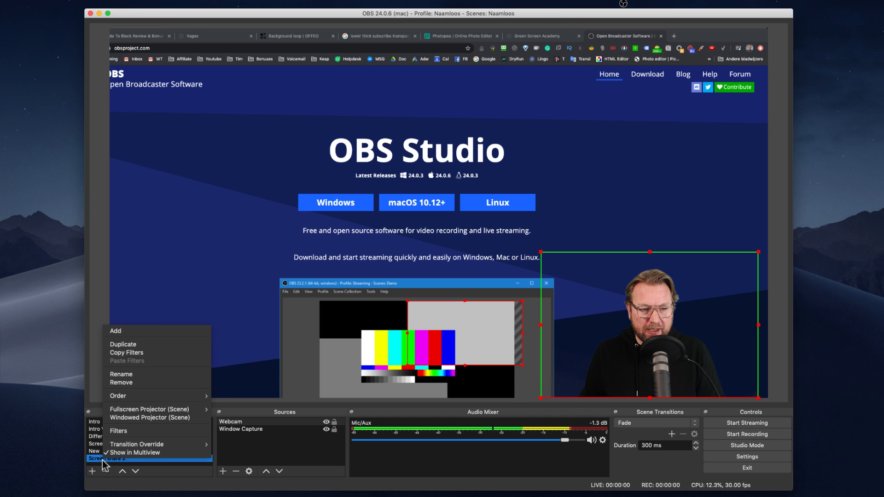
left_click(146, 377)
type("Subscribe")
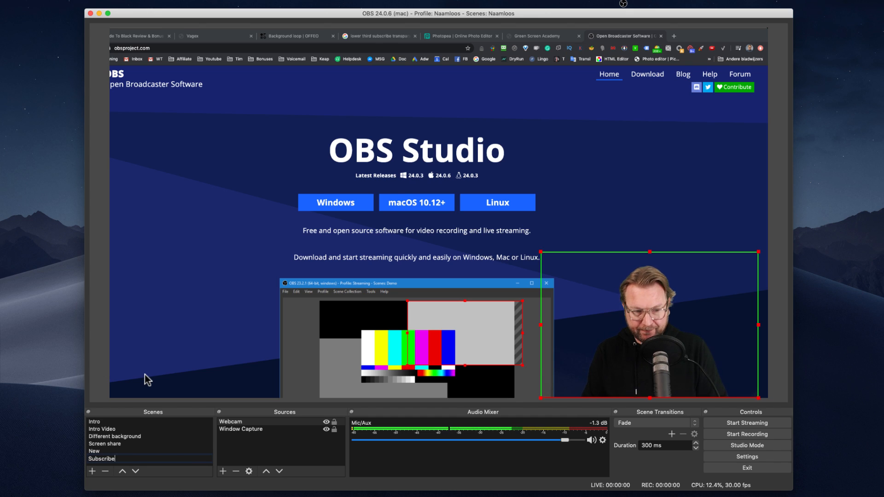
left_click(101, 459)
left_click(232, 458)
left_click(176, 460)
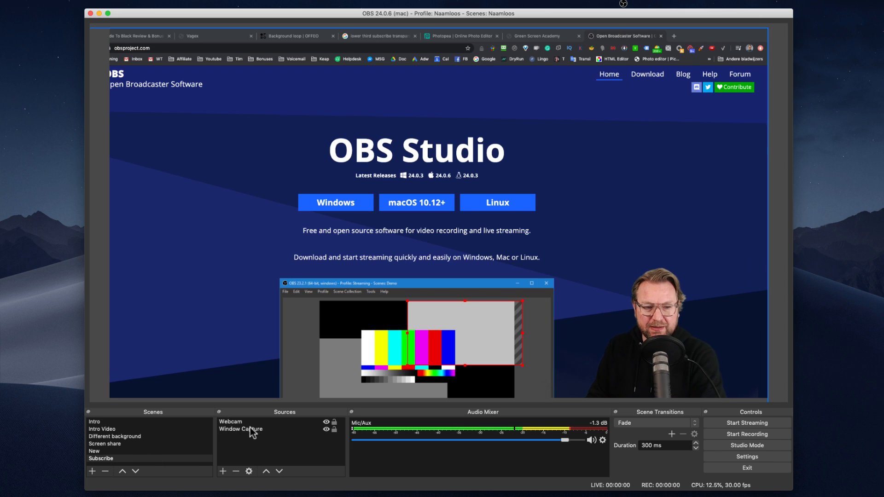
- Add a Media Source with the default name to the Subscribe scene, using the local file Subscribe to YT pro res 444 kopie.mov
left_click(223, 469)
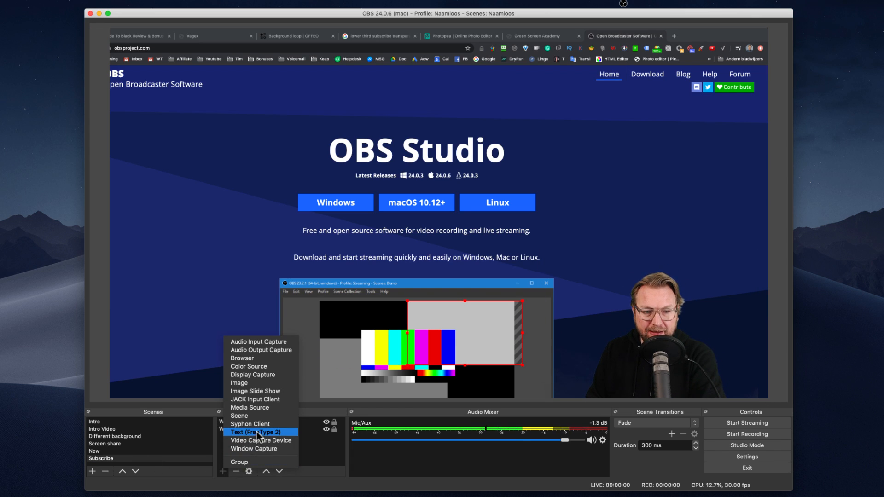
left_click(266, 407)
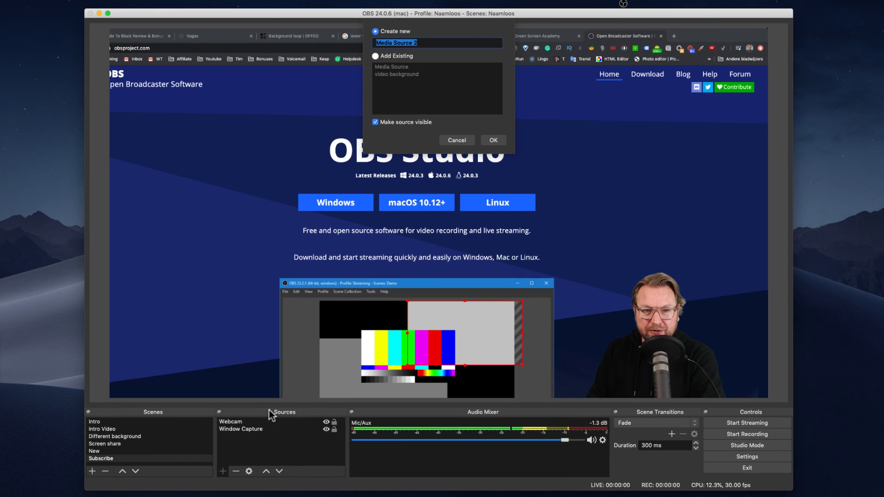
left_click(493, 140)
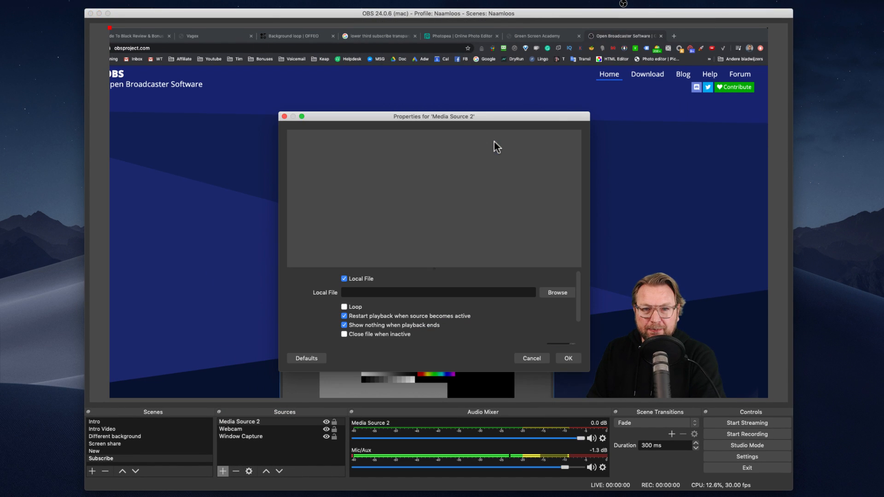
left_click(569, 293)
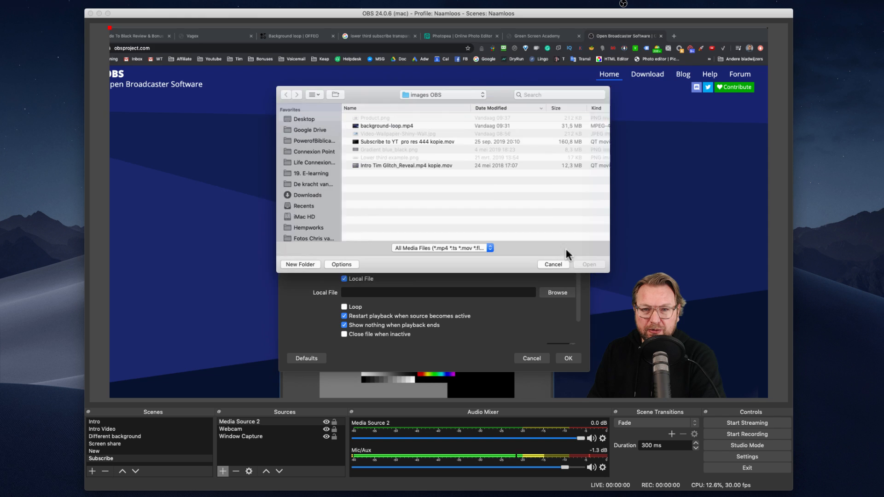
left_click(371, 140)
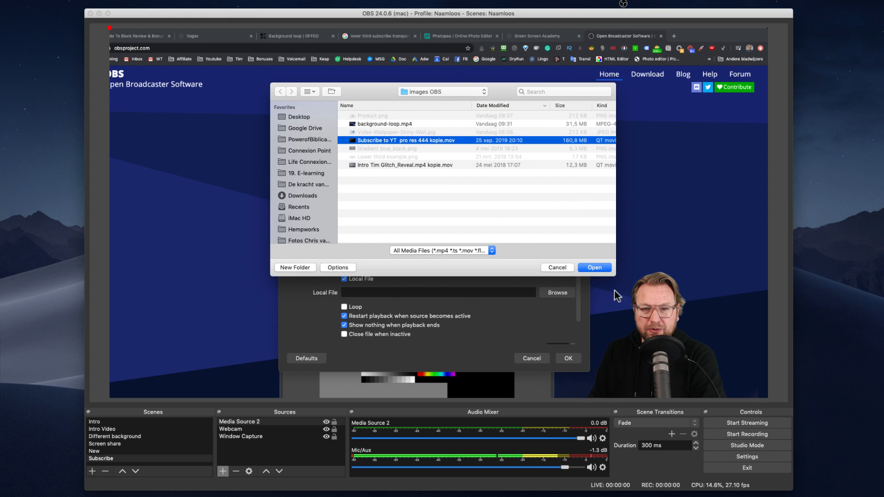
left_click(598, 269)
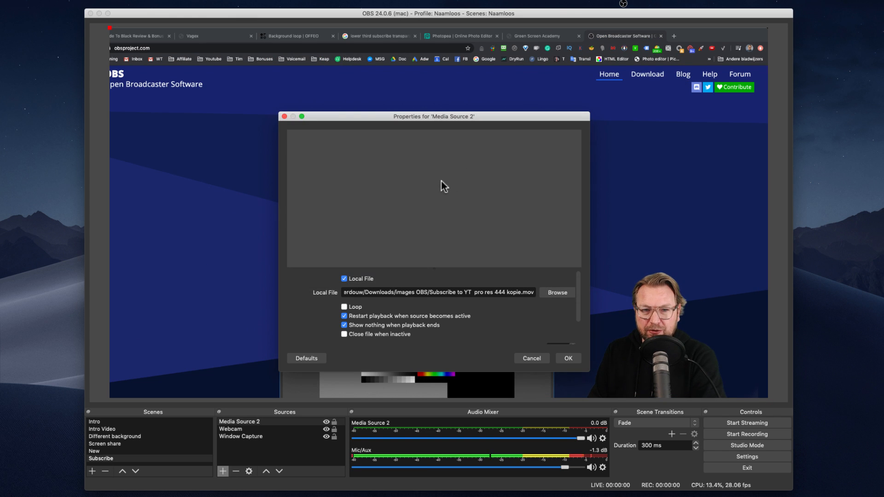
left_click(567, 359)
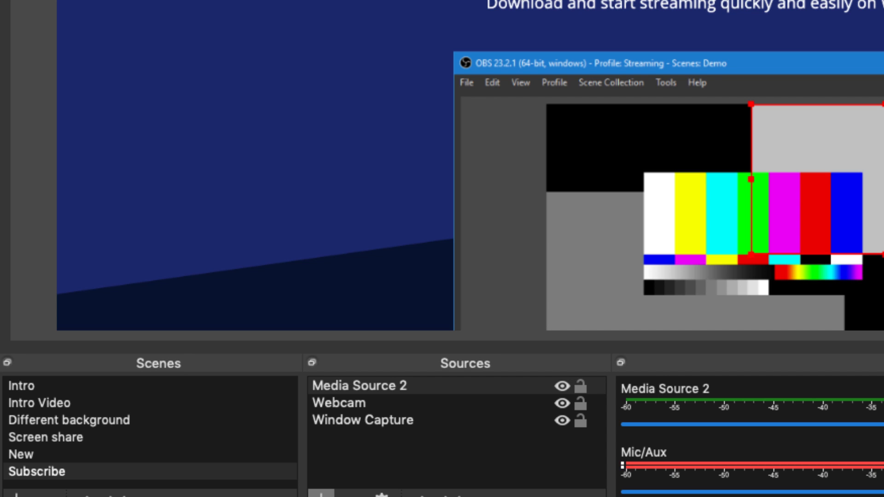
- Switch back and forth between the Screen share and Subscribe scenes to preview the subscribe animation over the screen capture
left_click(35, 475)
left_click(27, 441)
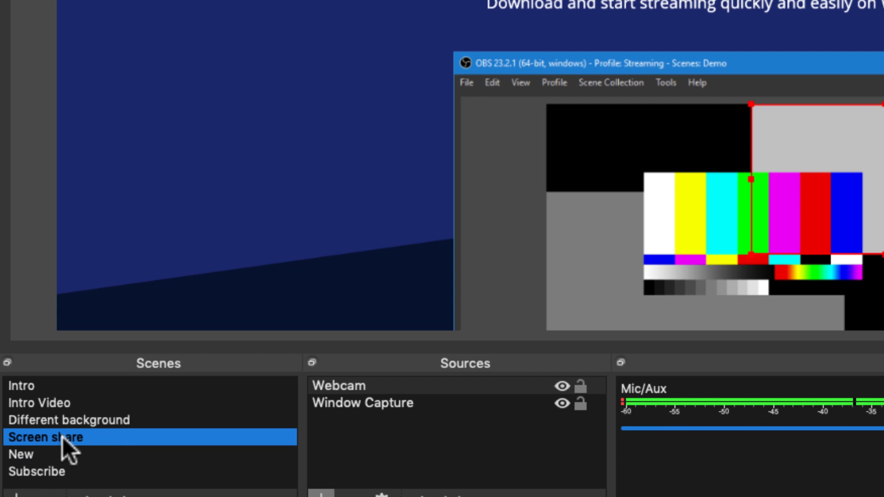
left_click(33, 474)
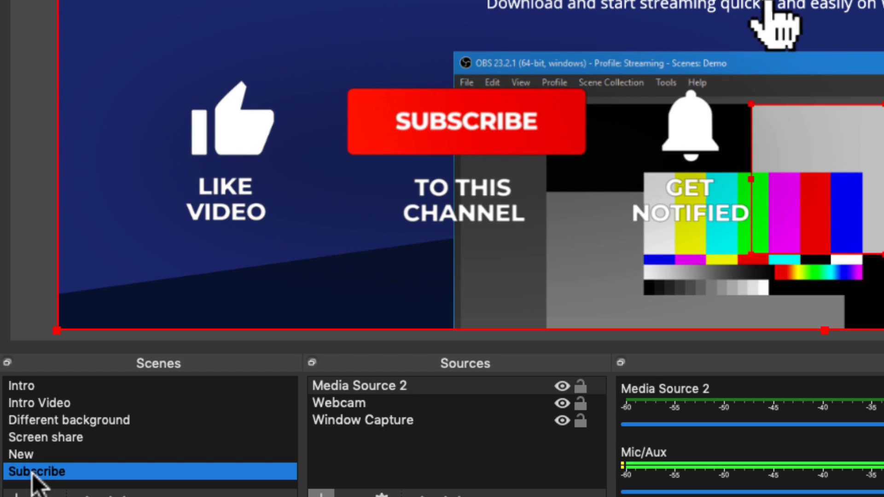
left_click(56, 438)
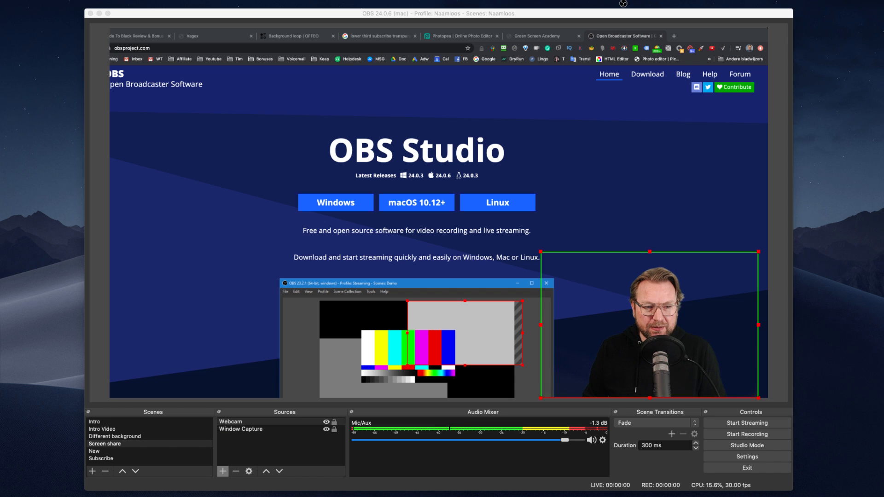
left_click(96, 395)
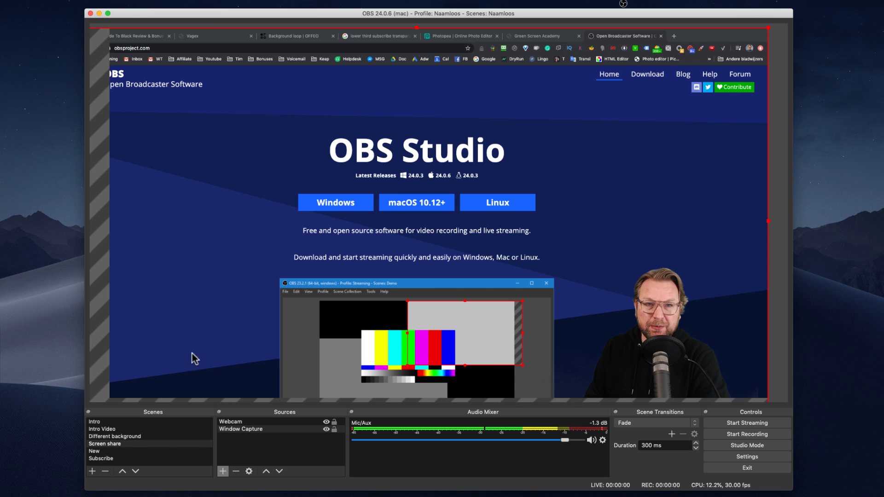
left_click(103, 460)
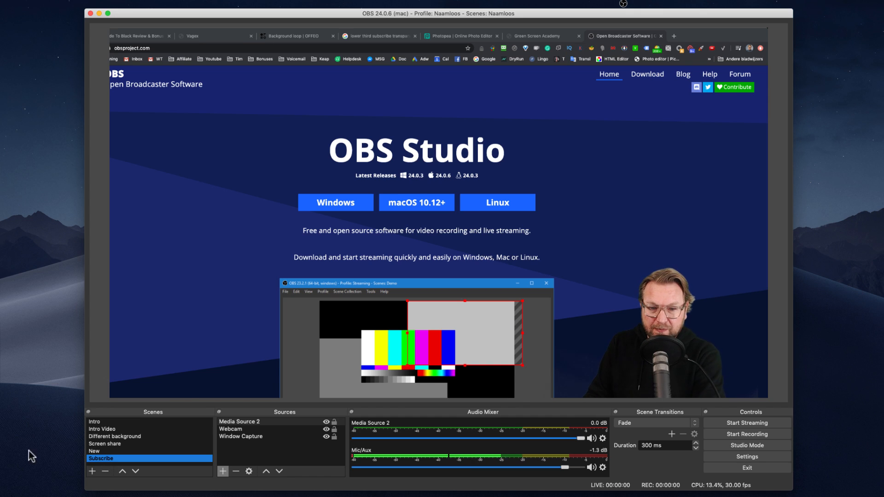
left_click(106, 444)
left_click(102, 459)
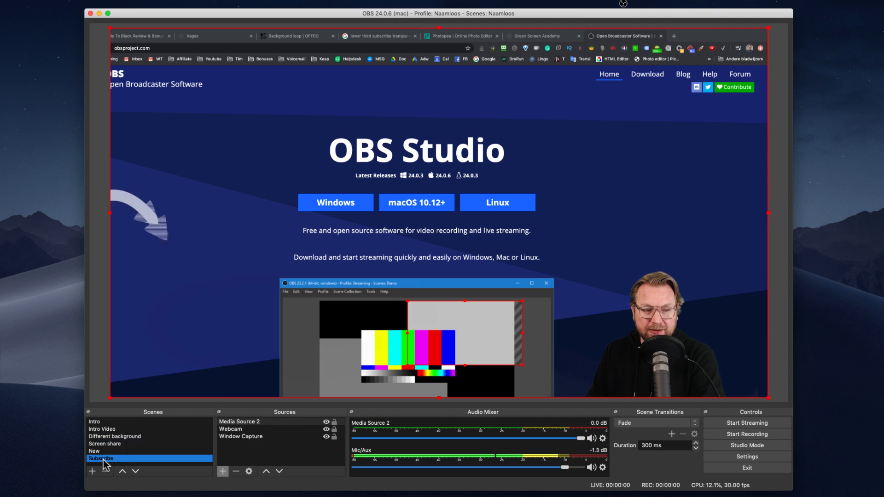
- Run through the Intro, Intro Video, Intro, Screen share and Subscribe scenes to preview the show sequence
left_click(98, 421)
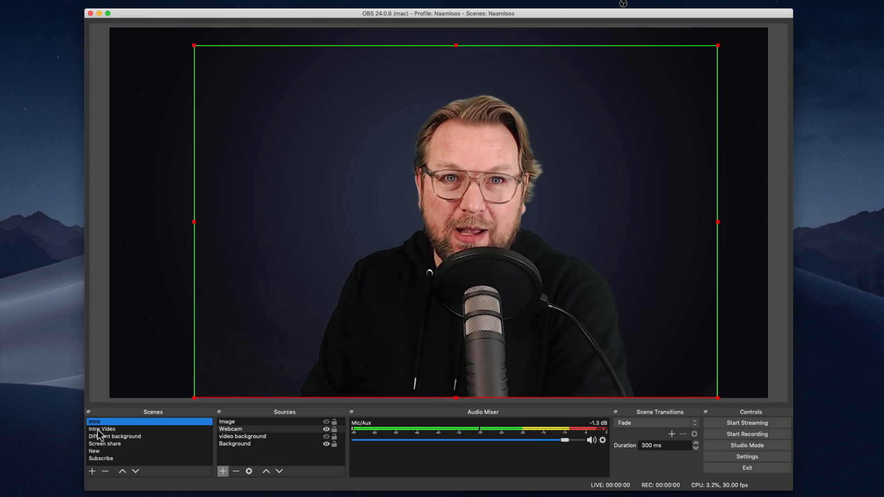
left_click(98, 431)
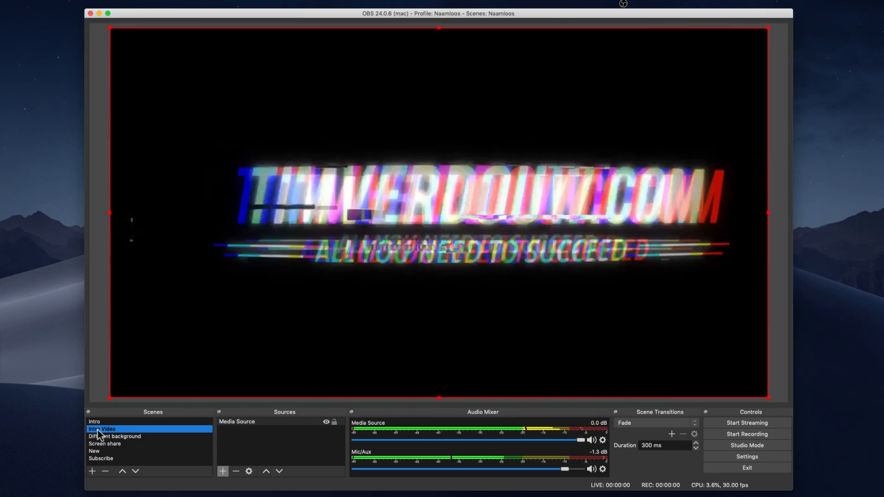
left_click(95, 422)
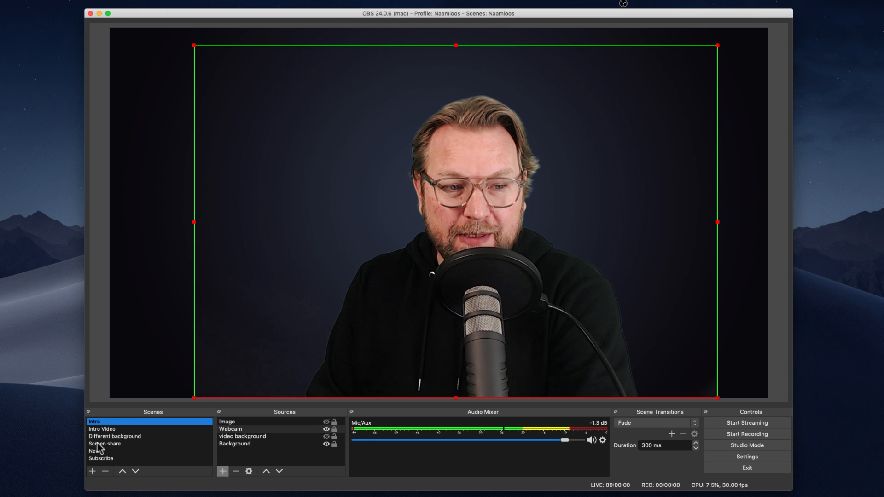
left_click(101, 444)
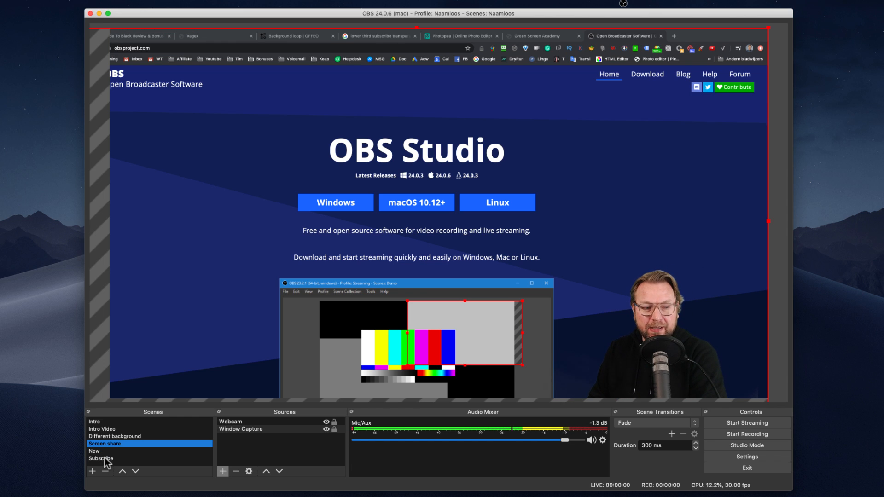
left_click(105, 458)
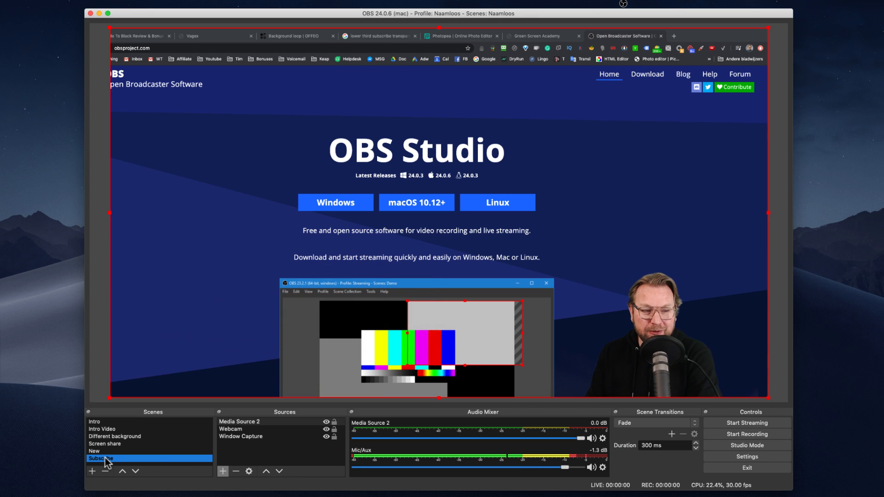
- Make the video background source visible in the Intro scene
left_click(94, 421)
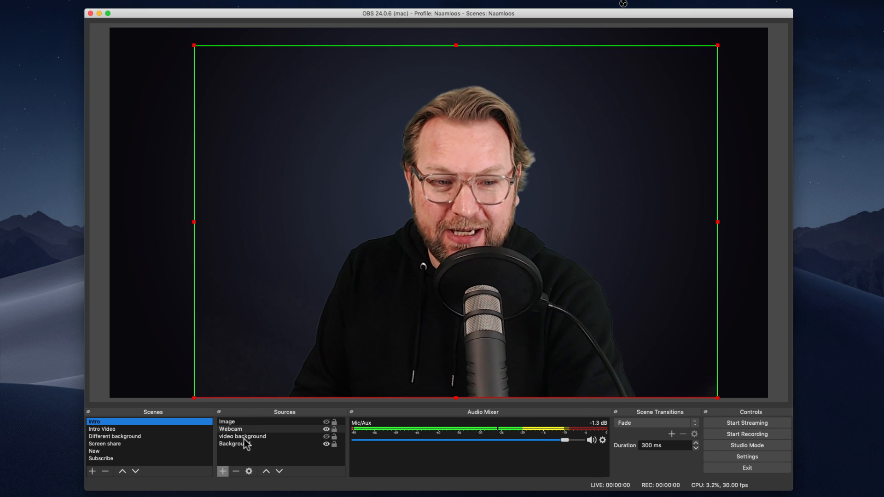
left_click(327, 436)
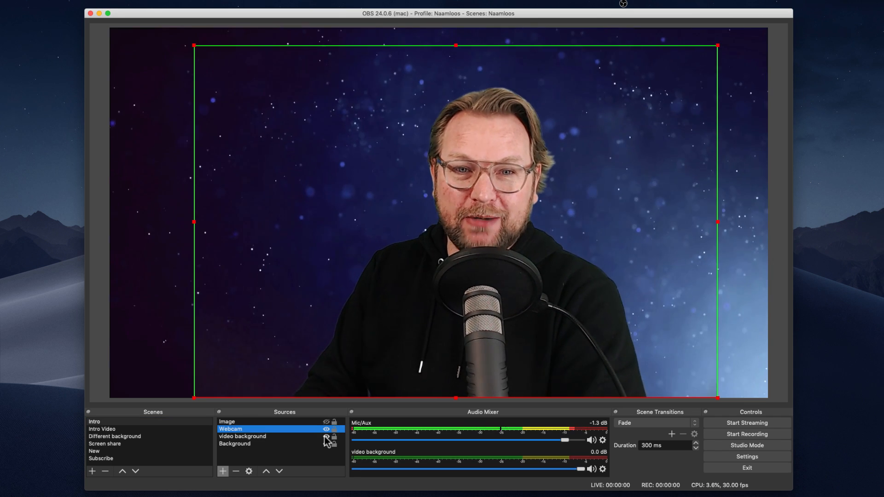